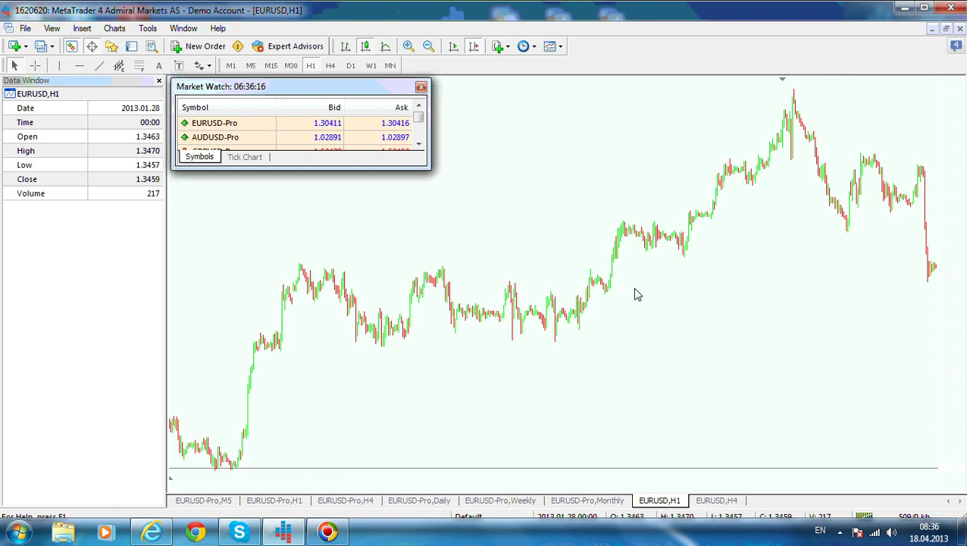
# Draw a rising trendline on the EURUSD H1 chart from the late-January swing high across the following high, past the early-February peak.
pyautogui.moveTo(719, 345); pyautogui.dragTo(690, 356)
pyautogui.moveTo(963, 146)
pyautogui.mouseDown()
pyautogui.moveTo(965, 174)
pyautogui.moveTo(966, 143)
pyautogui.mouseUp()
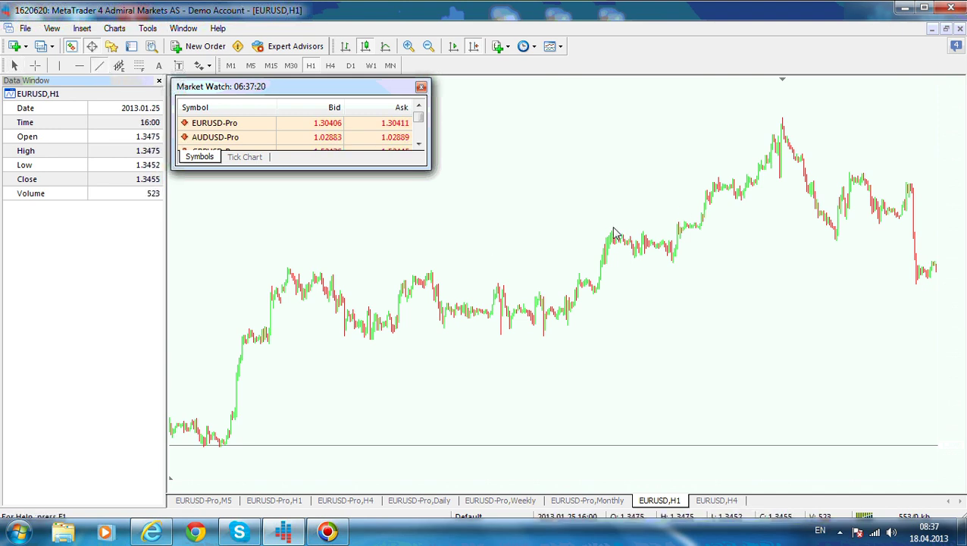
pyautogui.moveTo(612, 230)
pyautogui.mouseDown()
pyautogui.moveTo(691, 125)
pyautogui.moveTo(788, 144)
pyautogui.moveTo(818, 126)
pyautogui.mouseUp()
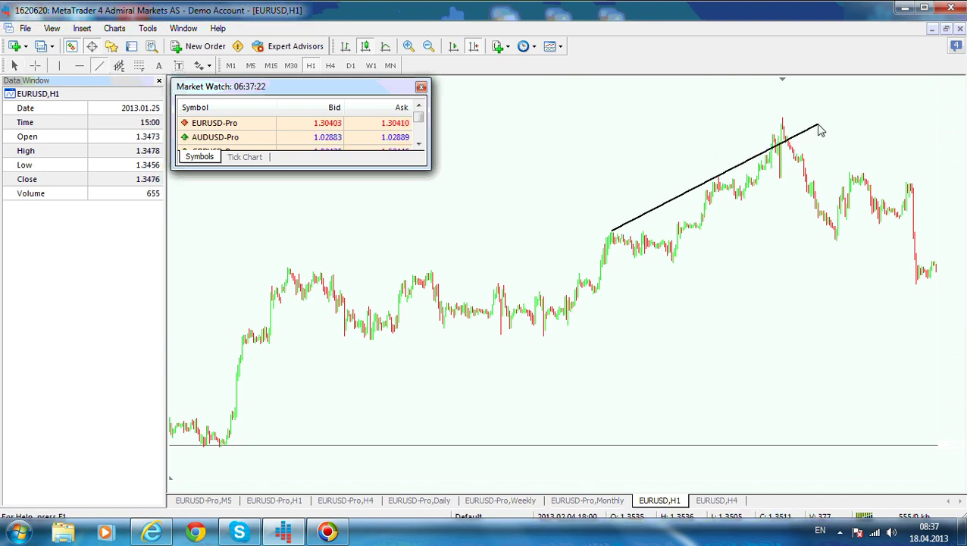
# Duplicate the upper trendline and fit the copy along the rising swing lows to form the wedge's lower boundary.
pyautogui.doubleClick(714, 178)
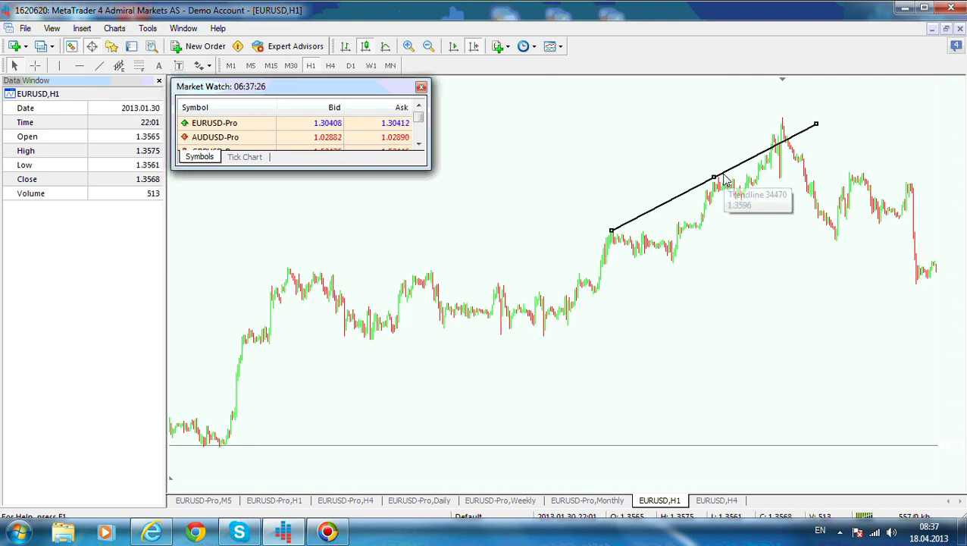
pyautogui.moveTo(611, 230); pyautogui.dragTo(675, 269)
pyautogui.moveTo(816, 124); pyautogui.dragTo(814, 148)
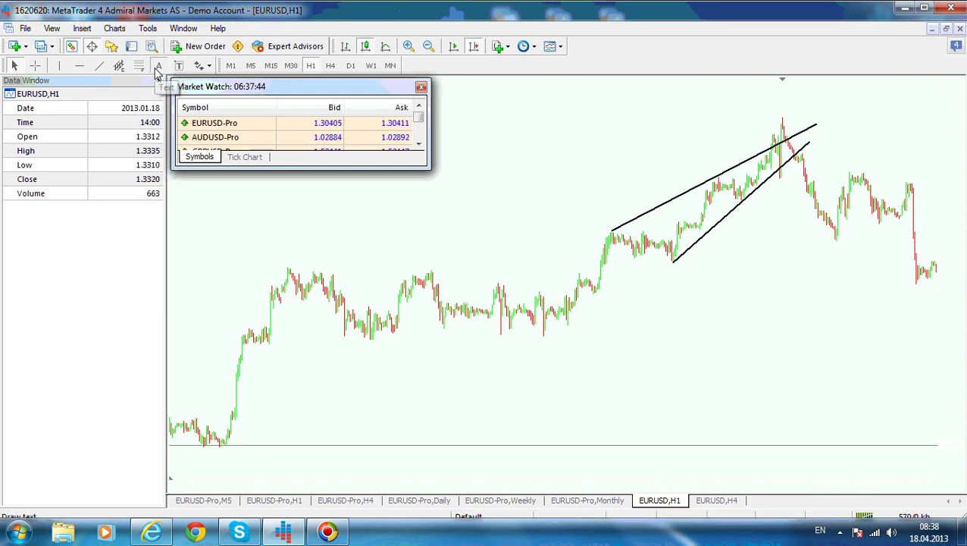
# Add the text label 1 above the swing high where the upper trendline starts.
pyautogui.click(599, 213)
pyautogui.press('Tab')
pyautogui.write('1')
pyautogui.click(549, 330)
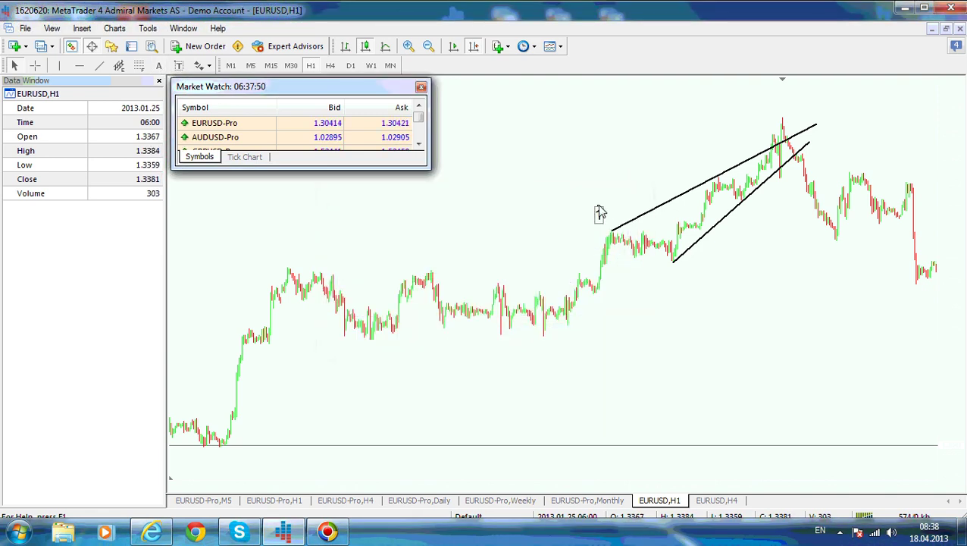
# Change the copied label below the lower trendline's starting low to read 2.
pyautogui.rightClick(676, 274)
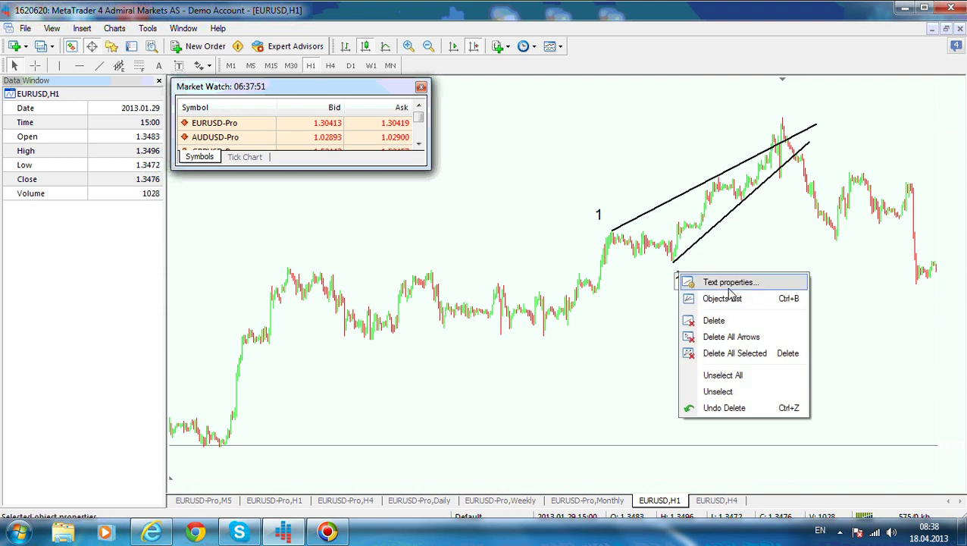
pyautogui.click(729, 284)
pyautogui.hotkey('ctrl', 'a')
pyautogui.click(547, 330)
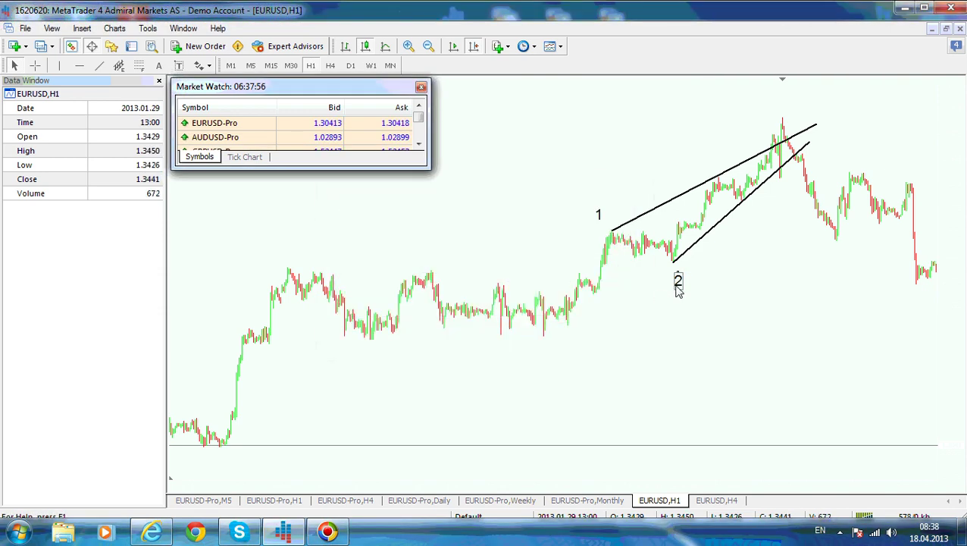
# Place a copy of label 2 above the upper trendline's second high and change its text to 3.
pyautogui.moveTo(710, 195); pyautogui.dragTo(712, 151)
pyautogui.rightClick(712, 152)
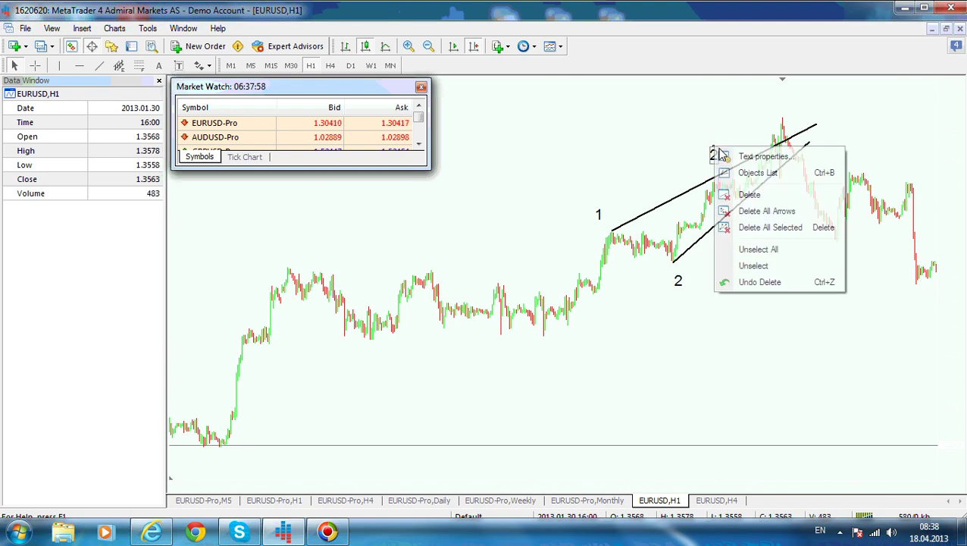
pyautogui.click(750, 155)
pyautogui.click(438, 262)
pyautogui.press('BackSpace')
pyautogui.write('3')
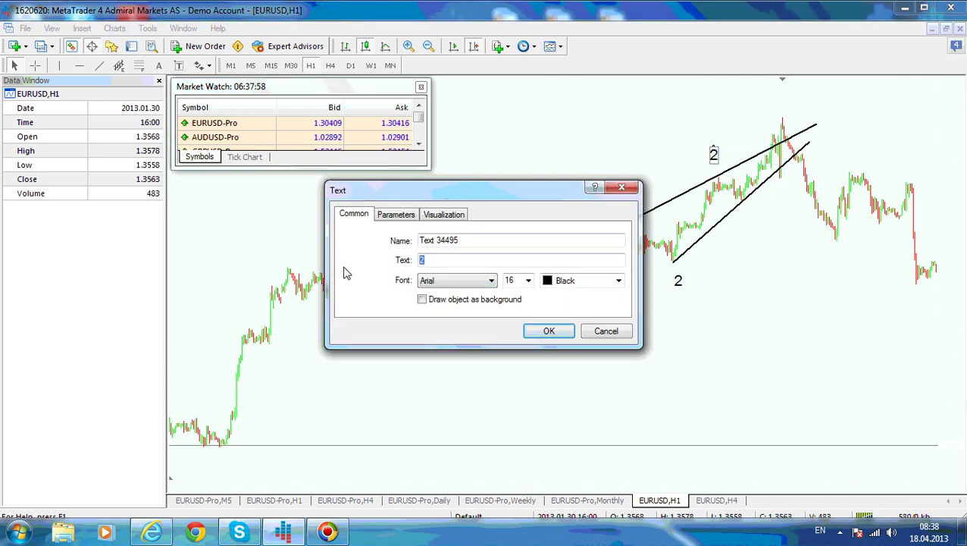
pyautogui.click(547, 331)
# Place a copy of label 3 below the lower trendline's second low and change its text to 4.
pyautogui.moveTo(713, 154); pyautogui.dragTo(755, 213)
pyautogui.rightClick(755, 214)
pyautogui.click(799, 216)
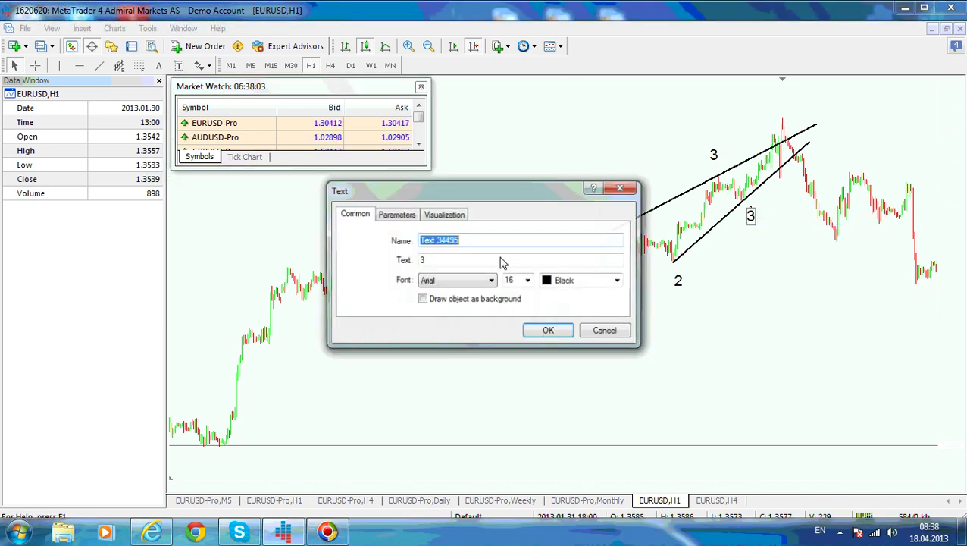
pyautogui.doubleClick(455, 260)
pyautogui.click(551, 330)
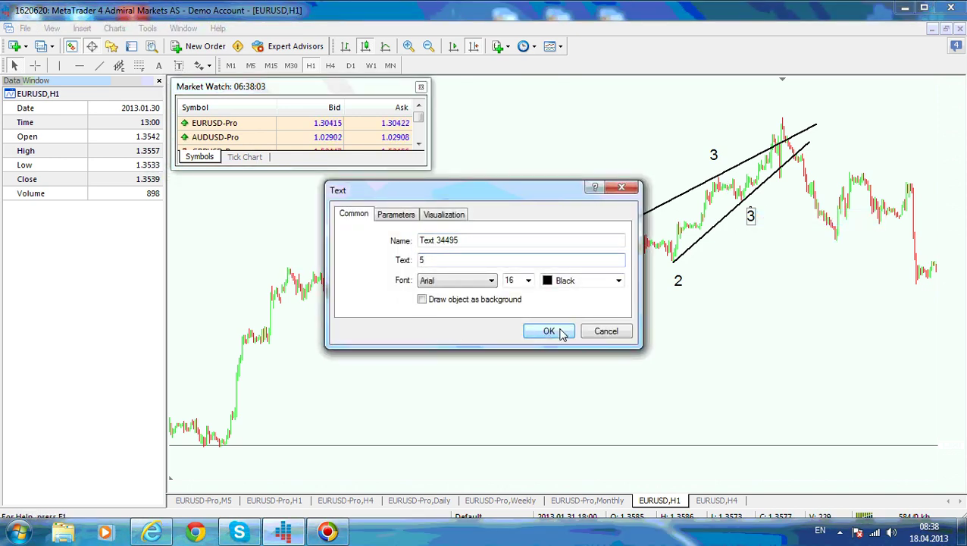
pyautogui.rightClick(752, 217)
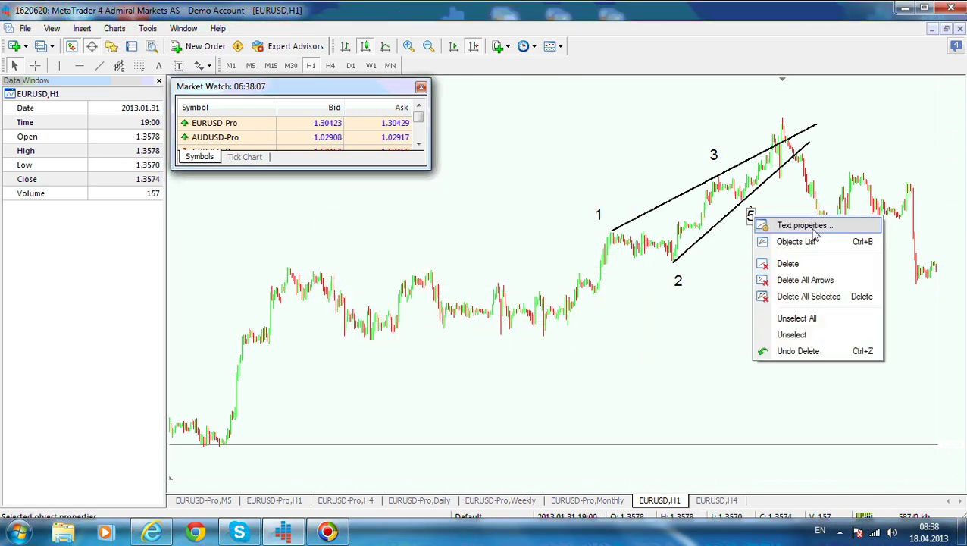
pyautogui.click(766, 225)
pyautogui.doubleClick(468, 260)
pyautogui.write('4')
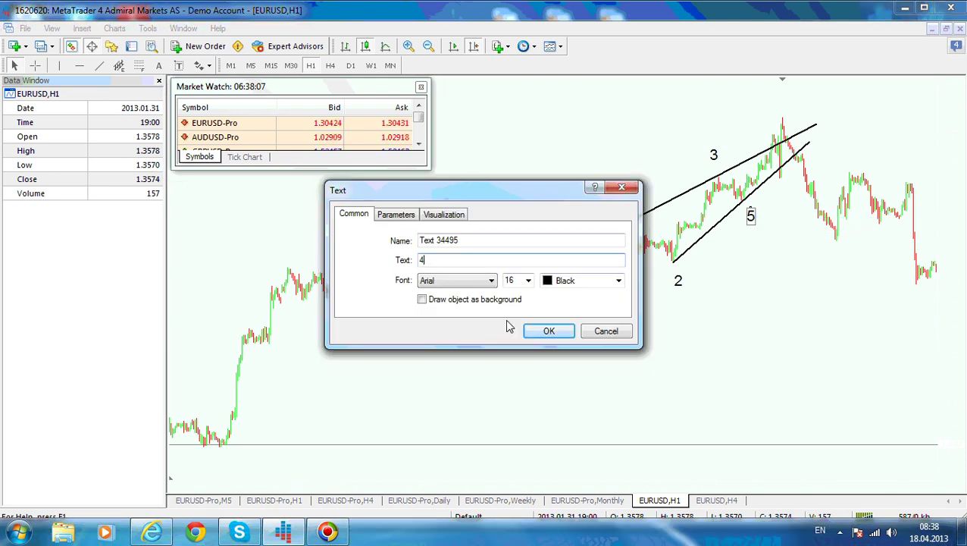
pyautogui.click(565, 331)
# Place a copy of label 4 above the final peak of the wedge and change its text to 5.
pyautogui.moveTo(752, 217); pyautogui.dragTo(779, 97)
pyautogui.rightClick(775, 89)
pyautogui.click(827, 97)
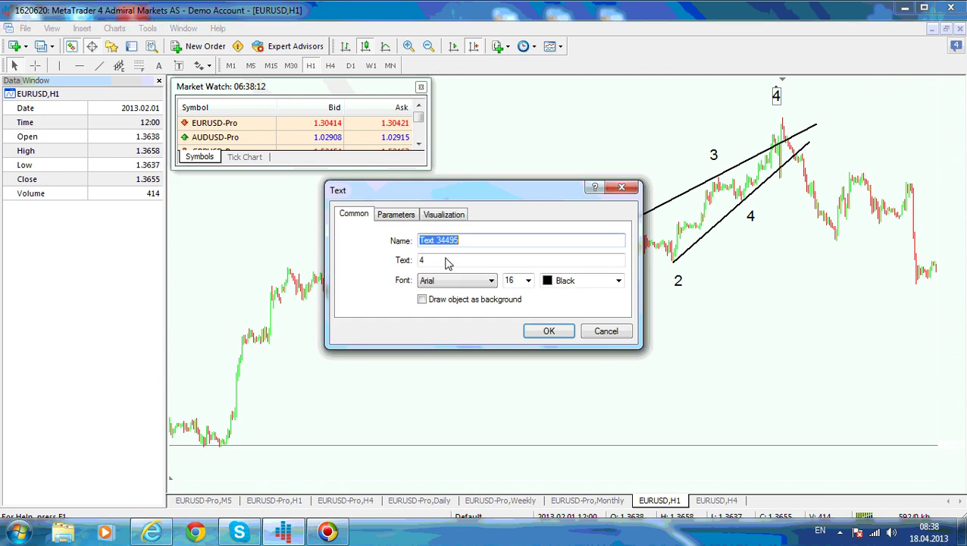
pyautogui.press('Tab')
pyautogui.write('5')
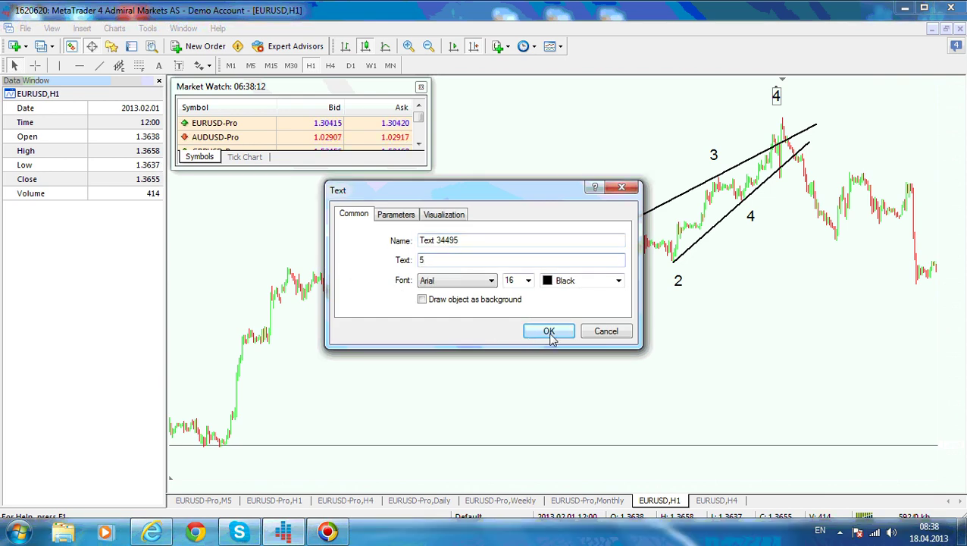
pyautogui.click(551, 333)
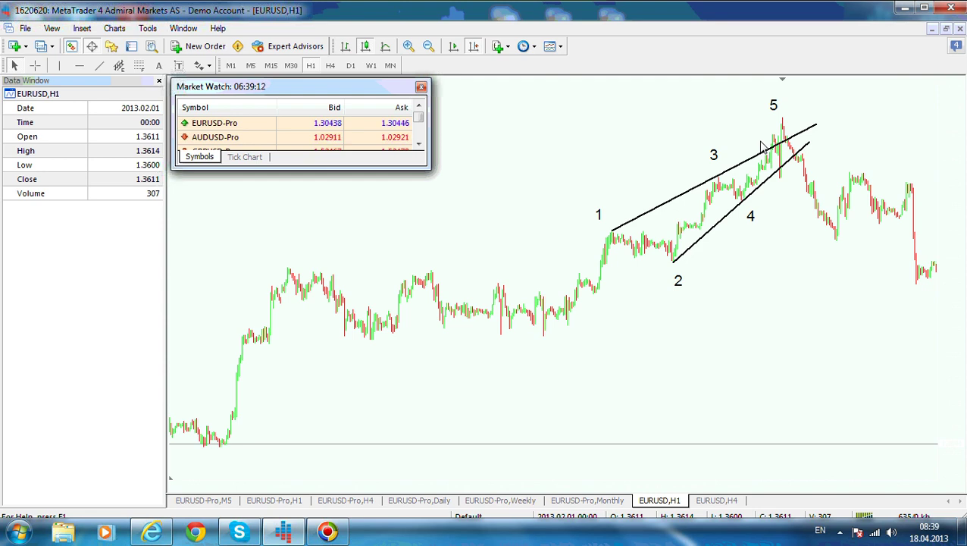
# Mark the wave's start and end with vertical lines at 2013.01.23 15:00 and 2013.02.01 17:00, copying the first line for the second.
pyautogui.click(60, 65)
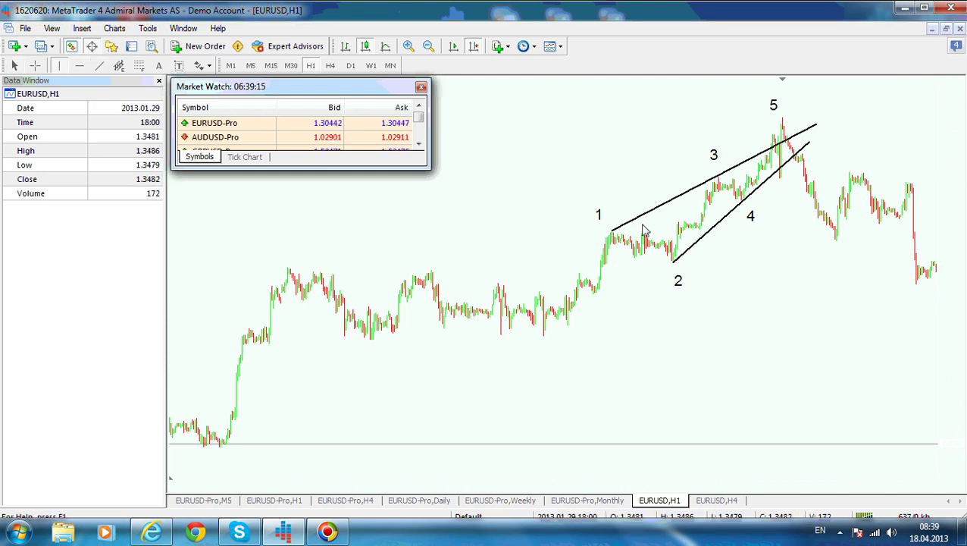
pyautogui.click(551, 239)
pyautogui.moveTo(554, 244); pyautogui.dragTo(545, 250)
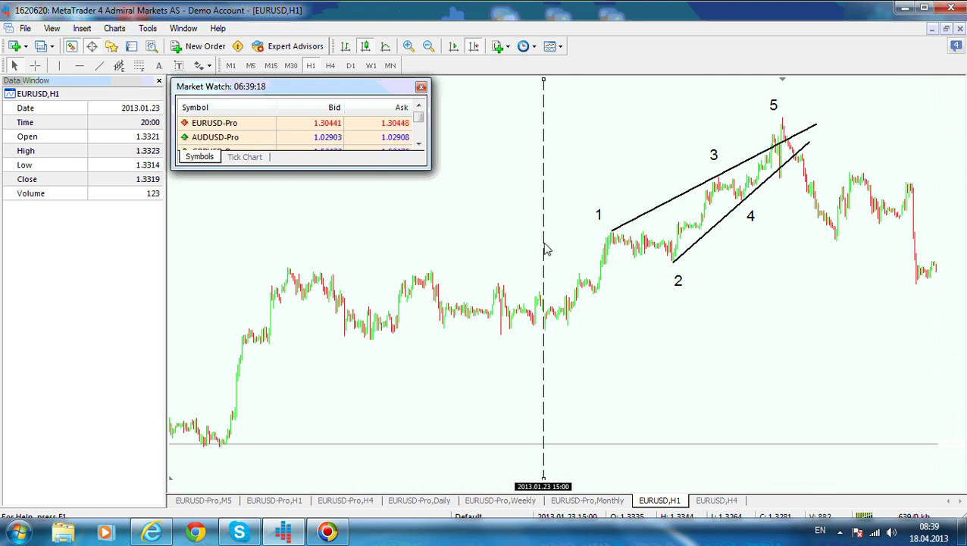
pyautogui.moveTo(805, 360); pyautogui.dragTo(730, 370)
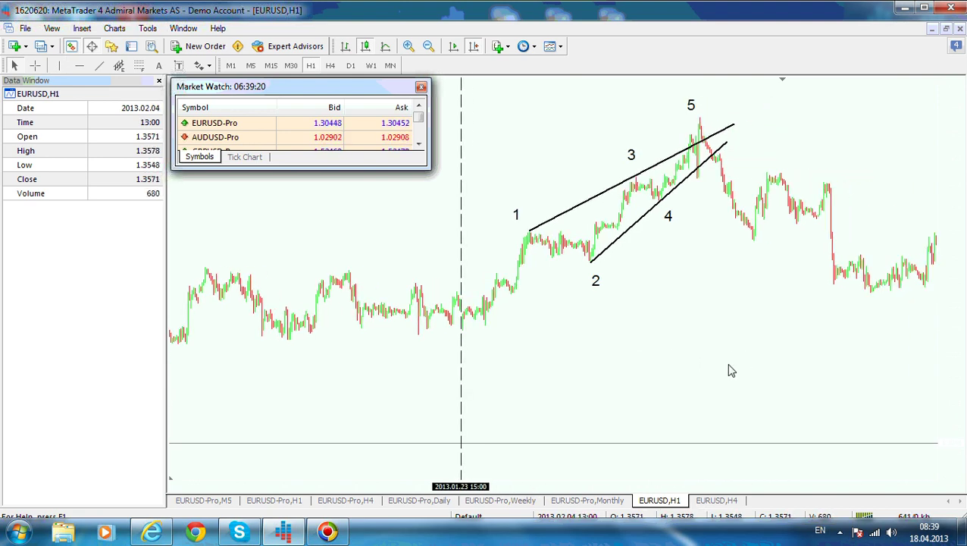
pyautogui.doubleClick(463, 235)
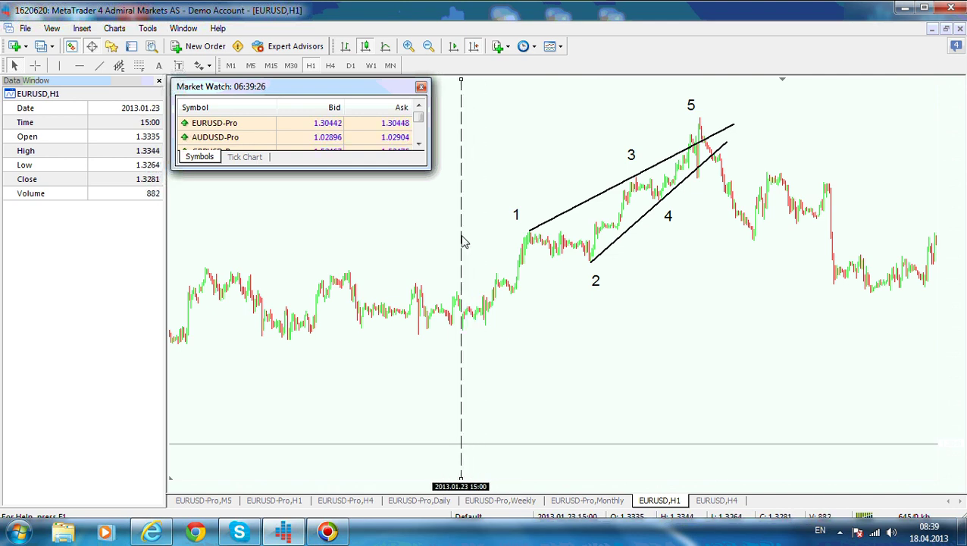
pyautogui.moveTo(462, 242); pyautogui.dragTo(705, 271)
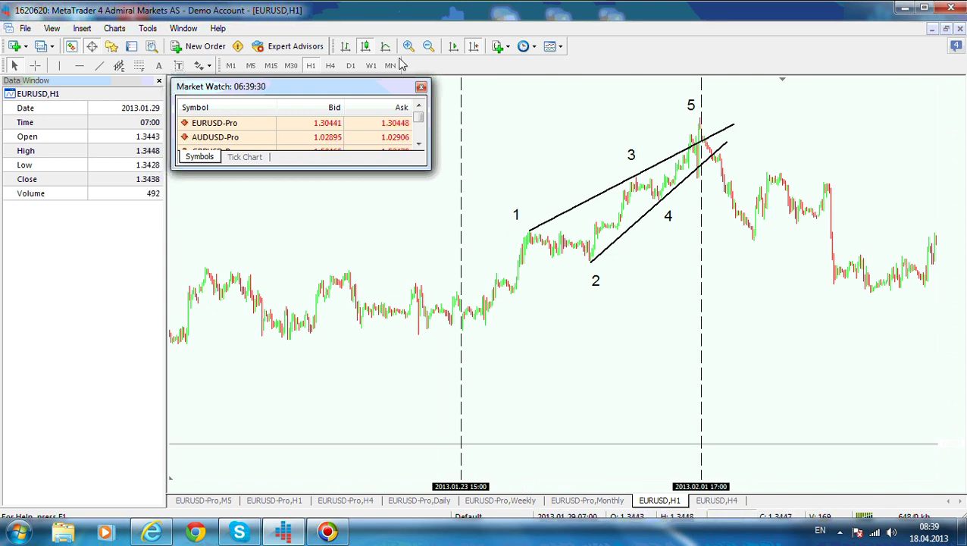
# Insert a rectangle between the two vertical lines, spanning from the starting low to above the label 5 peak.
pyautogui.click(82, 28)
pyautogui.moveTo(125, 133)
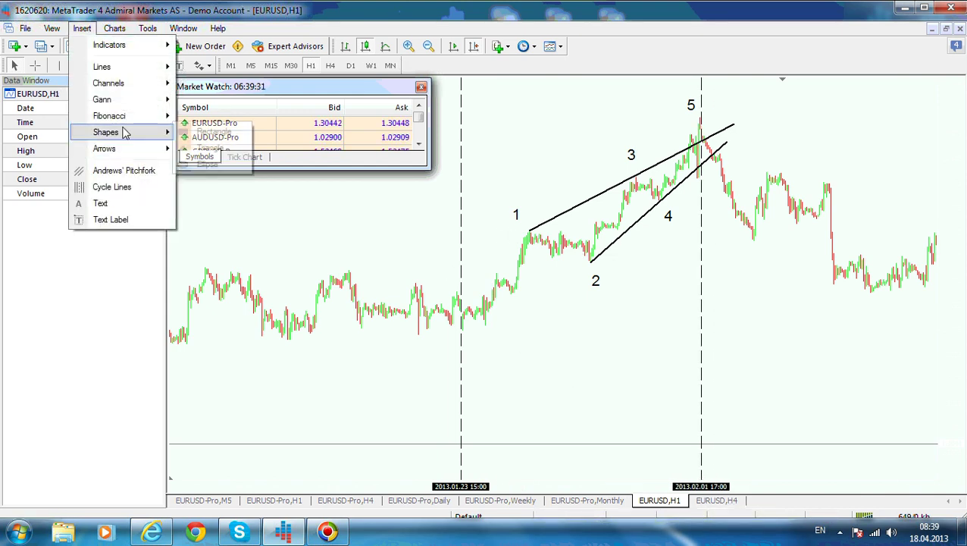
pyautogui.click(198, 133)
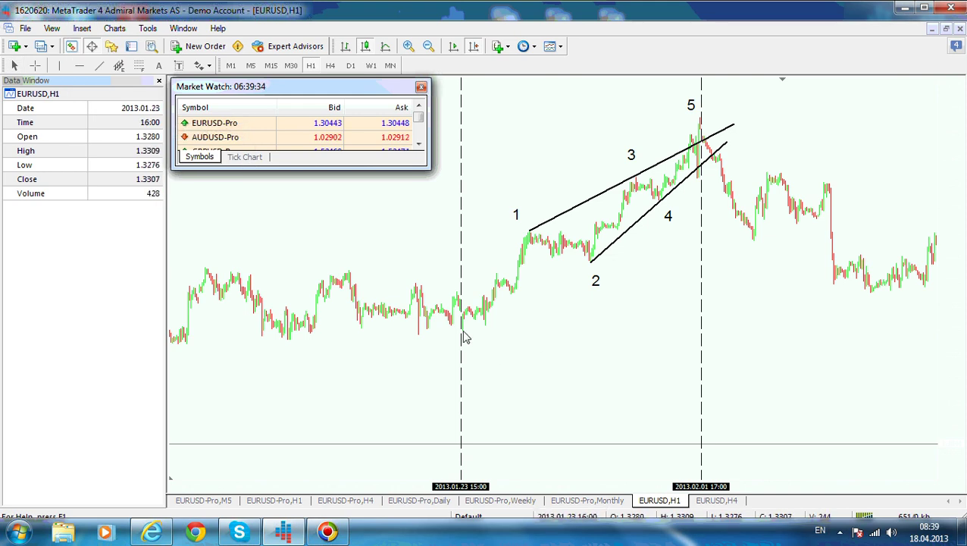
pyautogui.moveTo(642, 336); pyautogui.dragTo(701, 92)
# Add the text "rising wedge as an ending diagonal" along the lower edge of the shaded rectangle.
pyautogui.click(158, 65)
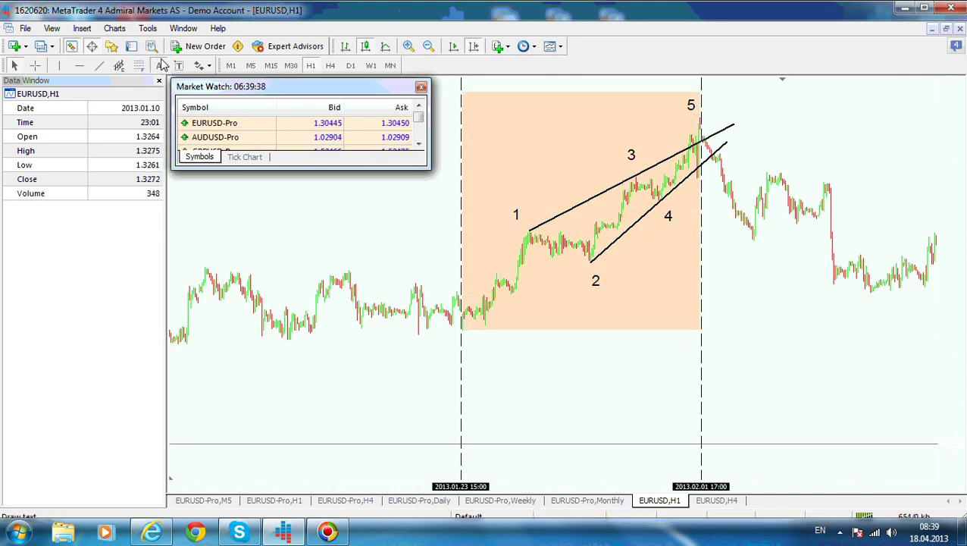
pyautogui.click(512, 317)
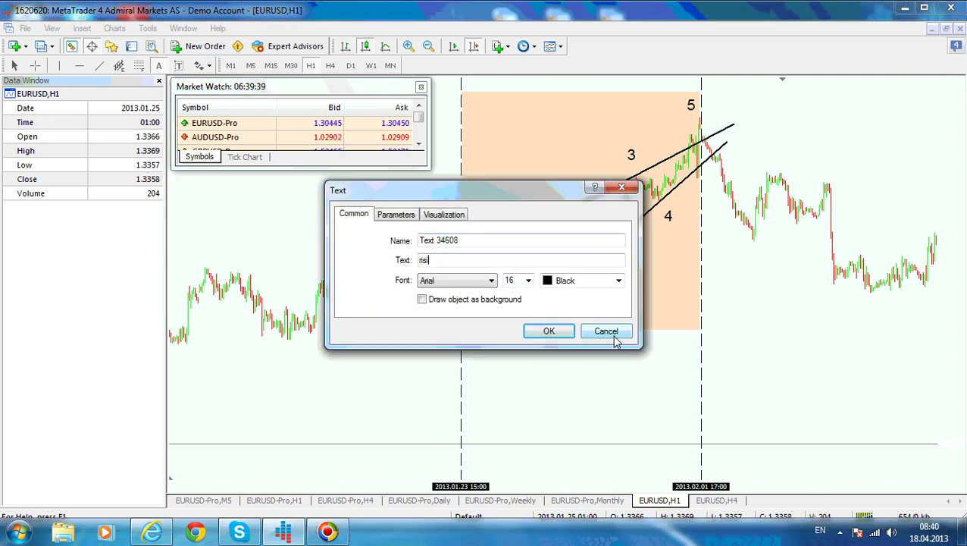
pyautogui.write('rising wedg')
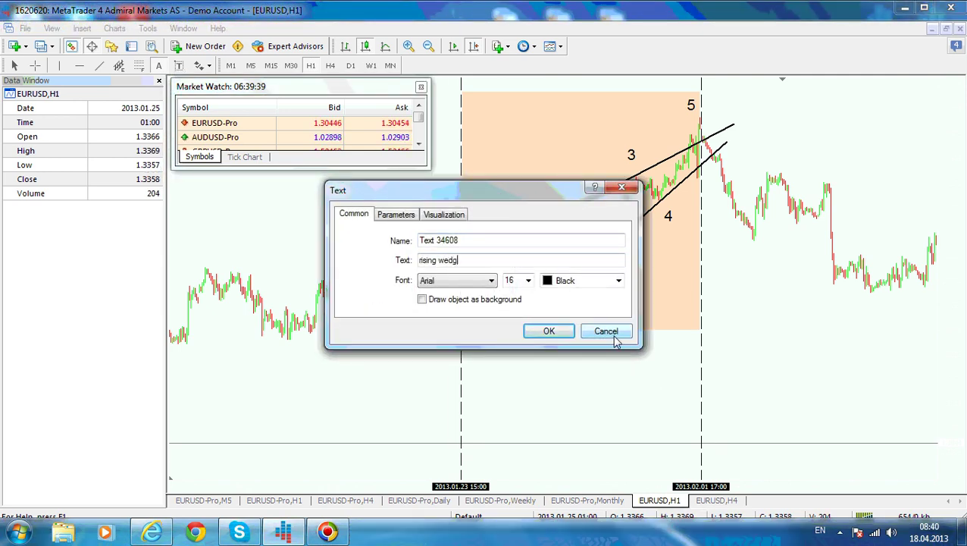
pyautogui.write('e as an ending diagonla')
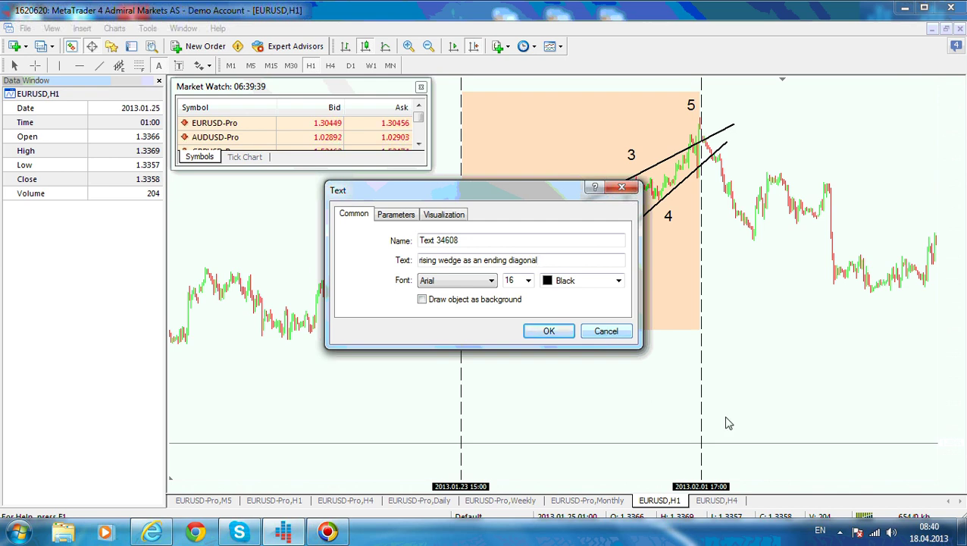
pyautogui.click(552, 330)
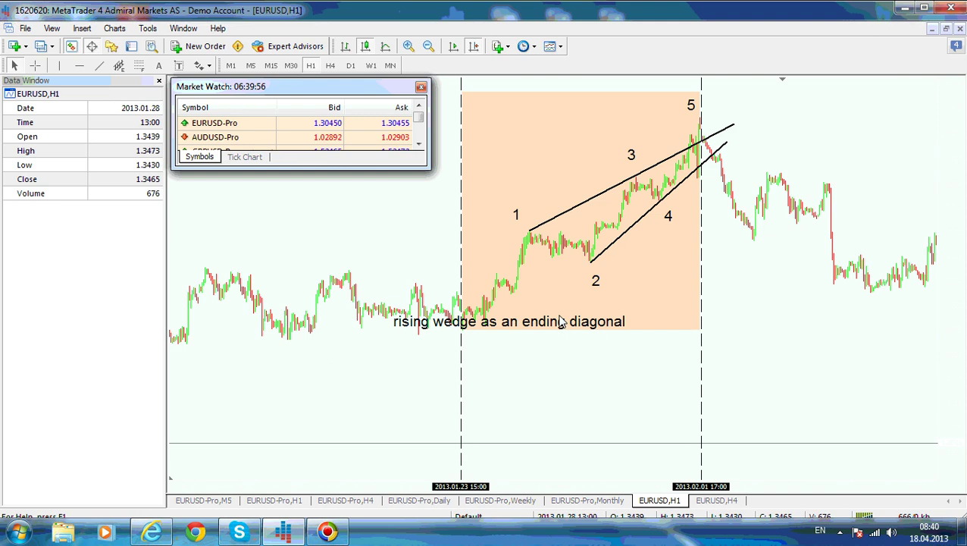
pyautogui.doubleClick(559, 322)
pyautogui.moveTo(559, 321); pyautogui.dragTo(594, 318)
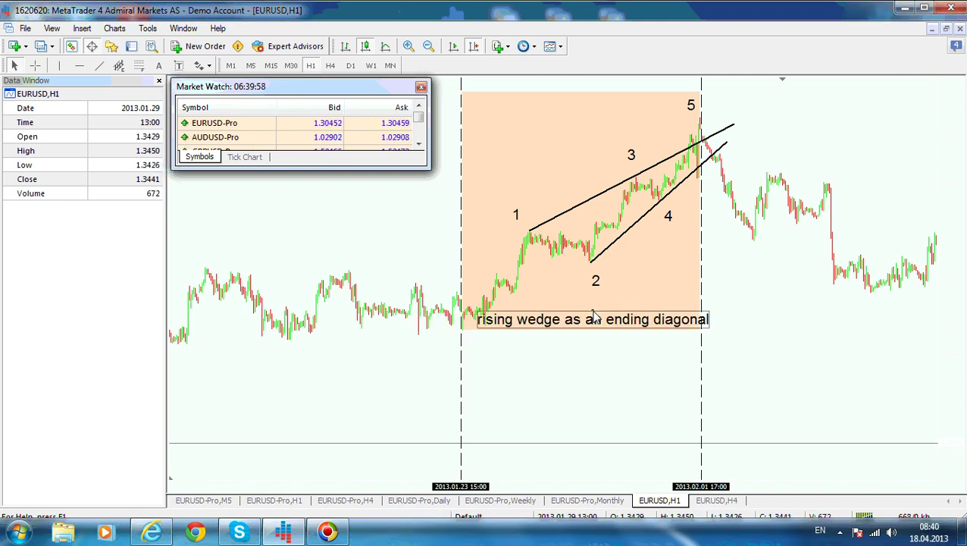
# Place a copy of the wedge caption just after the second vertical line, beside the trendline ends, reading "rising wedges are falling".
pyautogui.moveTo(594, 320); pyautogui.dragTo(827, 162)
pyautogui.rightClick(826, 157)
pyautogui.click(853, 164)
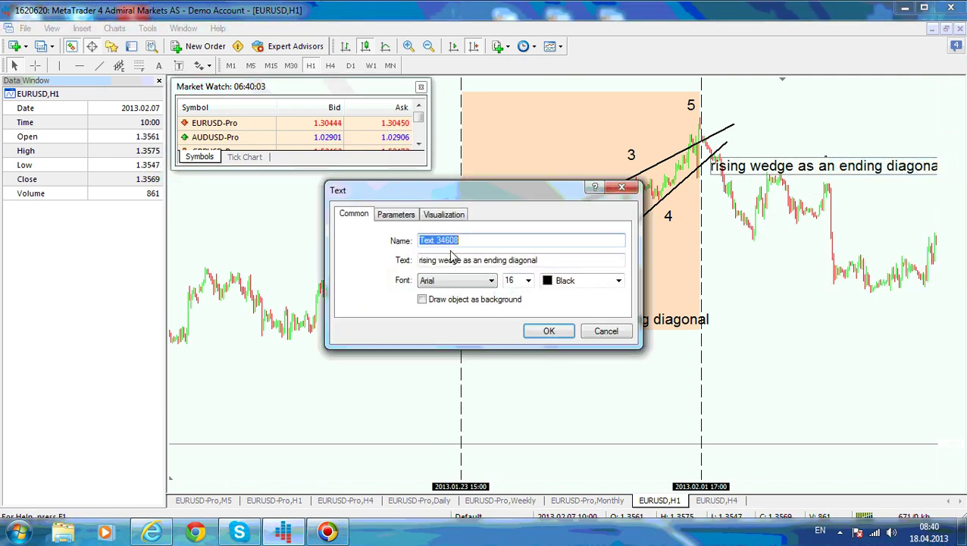
pyautogui.press('Tab')
pyautogui.write('r')
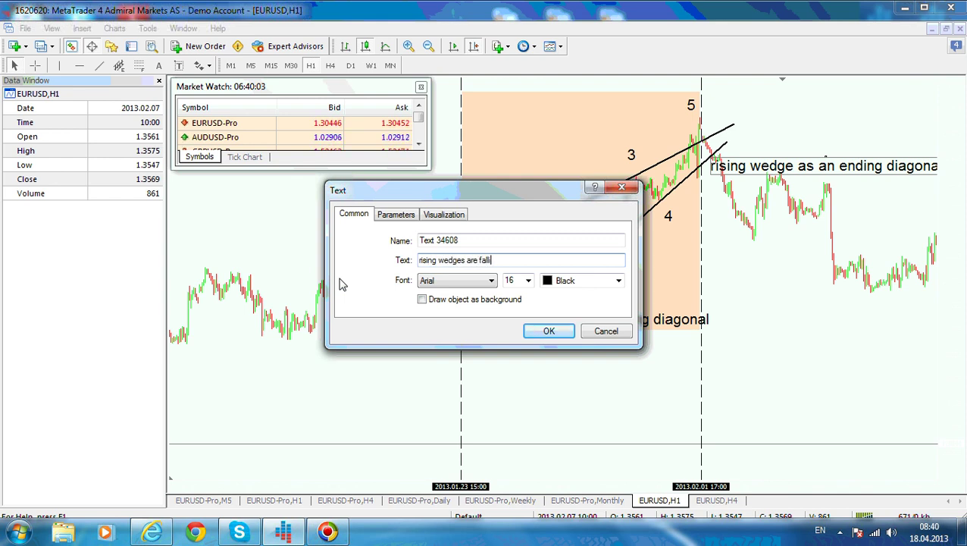
pyautogui.click(560, 334)
pyautogui.moveTo(834, 170); pyautogui.dragTo(821, 150)
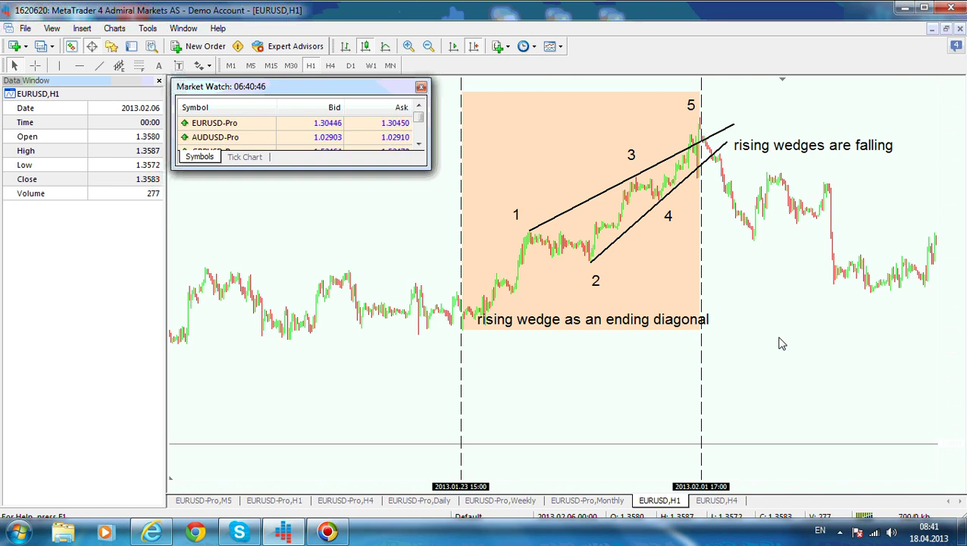
# On the EURUSD H4 chart, draw a falling trendline from the mid-December 2011 low through the next major swing low.
pyautogui.click(716, 508)
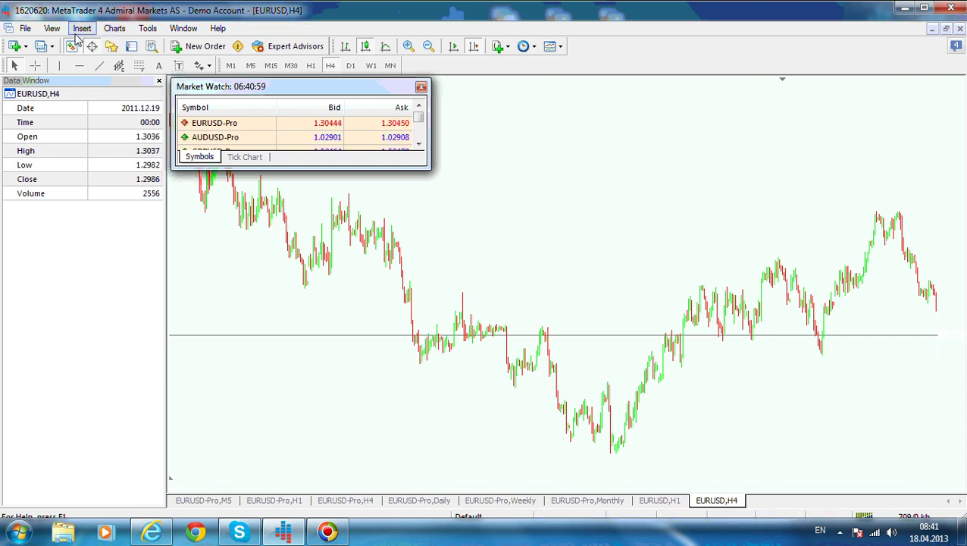
pyautogui.click(100, 66)
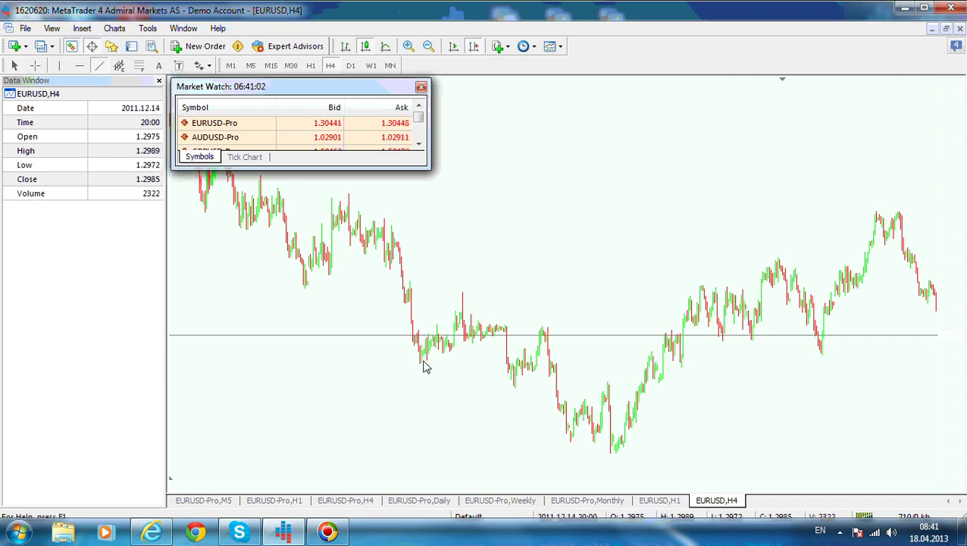
pyautogui.moveTo(419, 365)
pyautogui.mouseDown()
pyautogui.moveTo(686, 473)
pyautogui.moveTo(604, 469)
pyautogui.moveTo(643, 475)
pyautogui.moveTo(645, 488)
pyautogui.mouseUp()
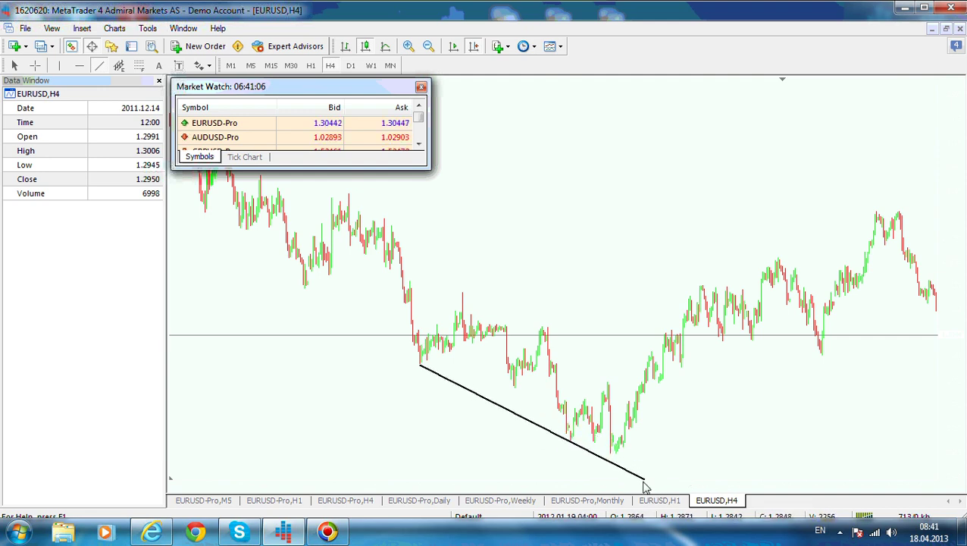
# Copy the falling trendline and fit the copy from the early-December 2011 high through the early-January 2012 swing high as the wedge's upper boundary.
pyautogui.doubleClick(559, 440)
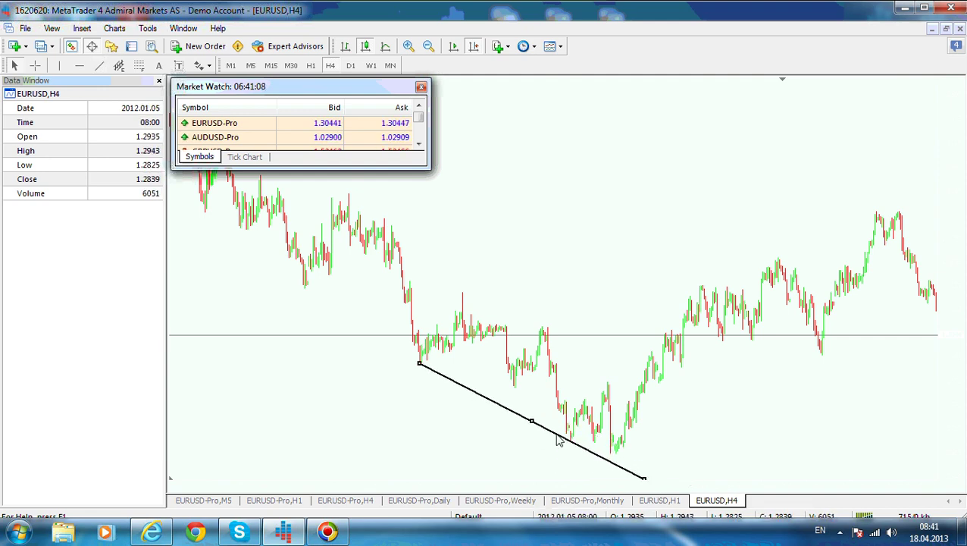
pyautogui.moveTo(419, 364); pyautogui.dragTo(385, 221)
pyautogui.moveTo(642, 477); pyautogui.dragTo(698, 431)
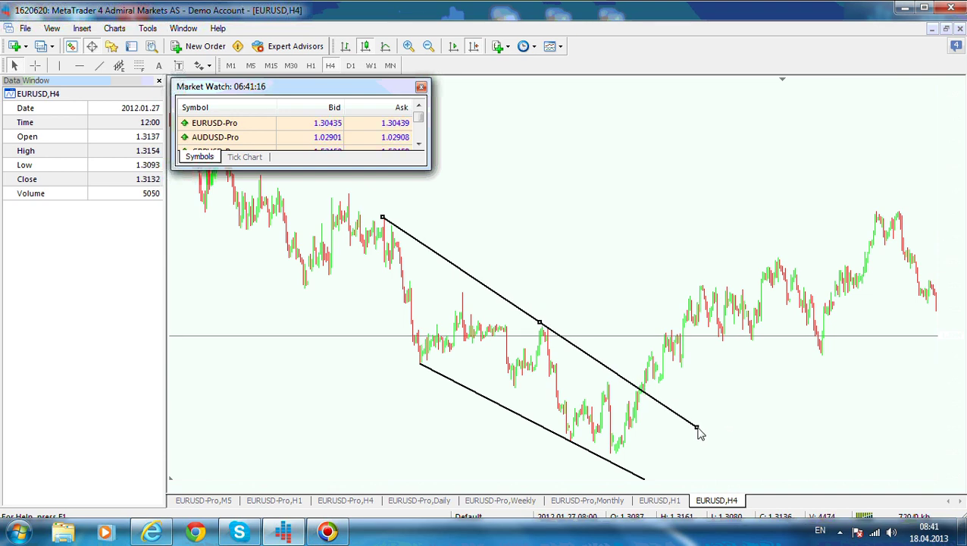
pyautogui.click(786, 432)
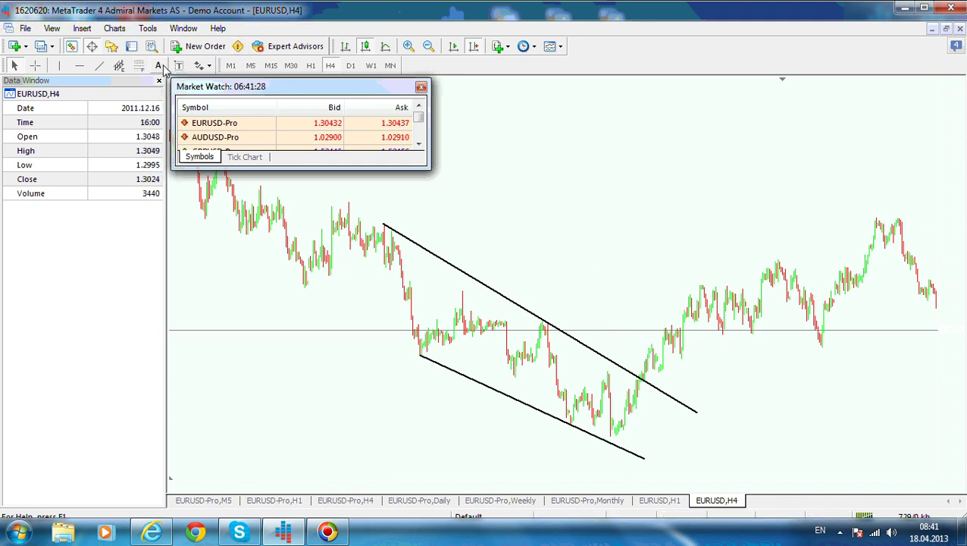
# Add the wave label "1" below the first swing low on the lower trendline.
pyautogui.click(443, 395)
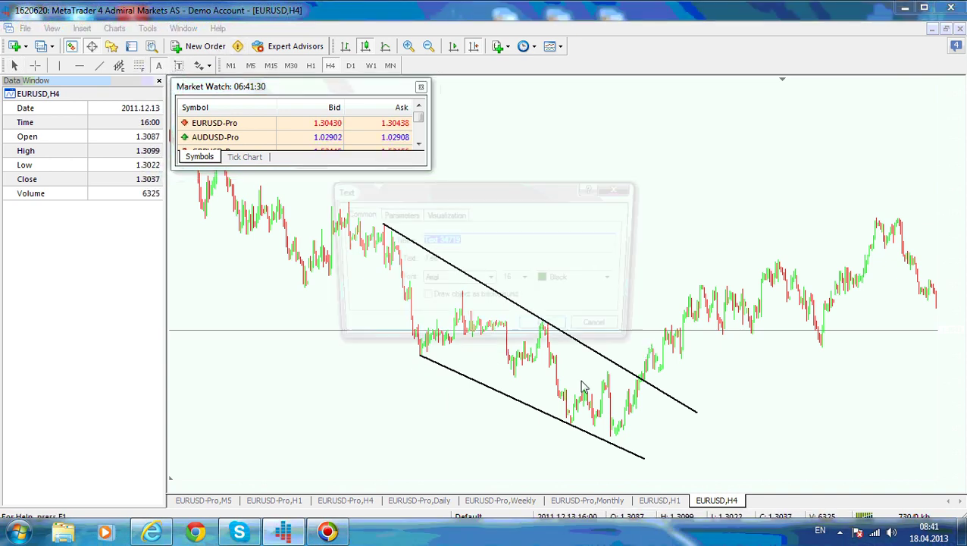
pyautogui.press('Tab')
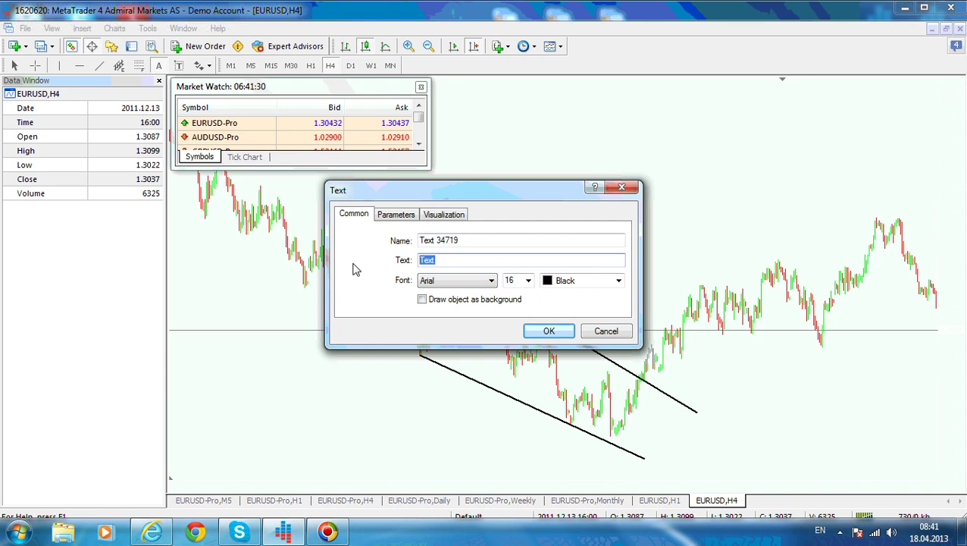
pyautogui.click(549, 330)
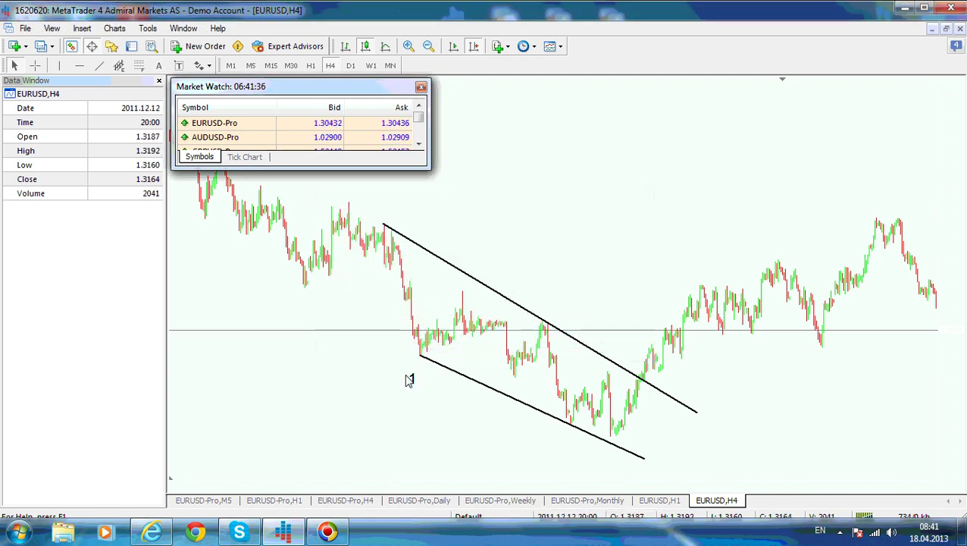
# Place a copy of the wave label above the upper trendline, between its two touch points, and change its text to "2".
pyautogui.rightClick(479, 262)
pyautogui.click(554, 268)
pyautogui.press('Tab')
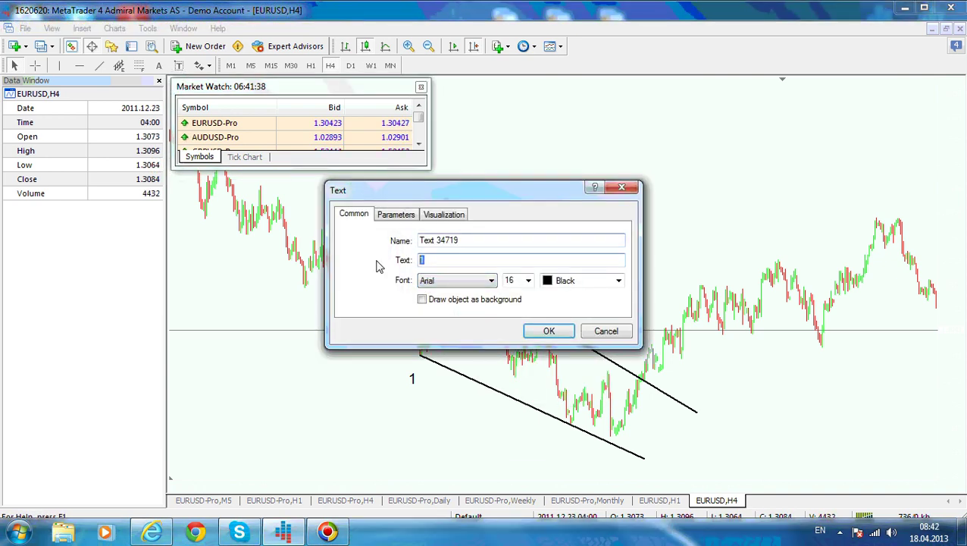
pyautogui.write('2')
pyautogui.click(548, 330)
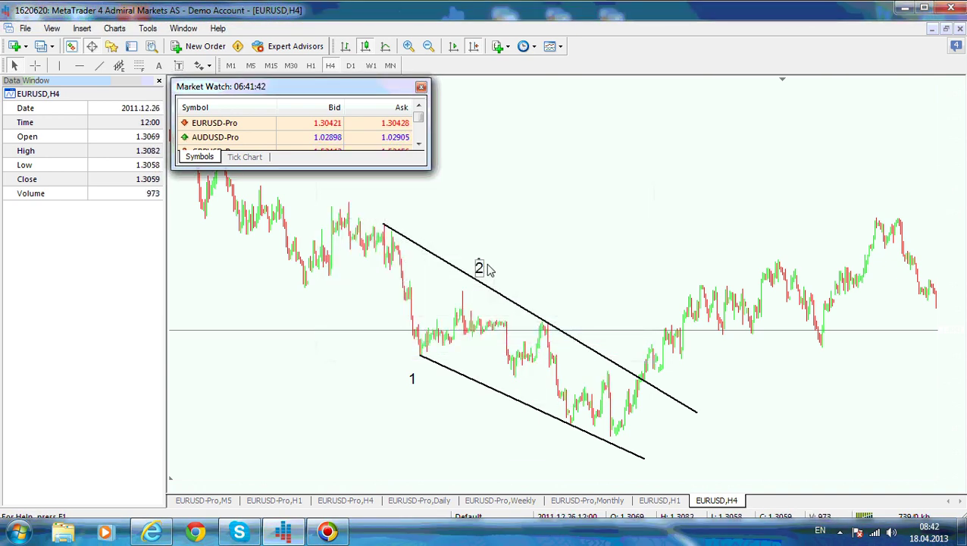
# Place a copy of label 2 below the second low touching the lower trendline and change its text to "3".
pyautogui.moveTo(484, 268); pyautogui.dragTo(568, 442)
pyautogui.rightClick(569, 438)
pyautogui.click(626, 299)
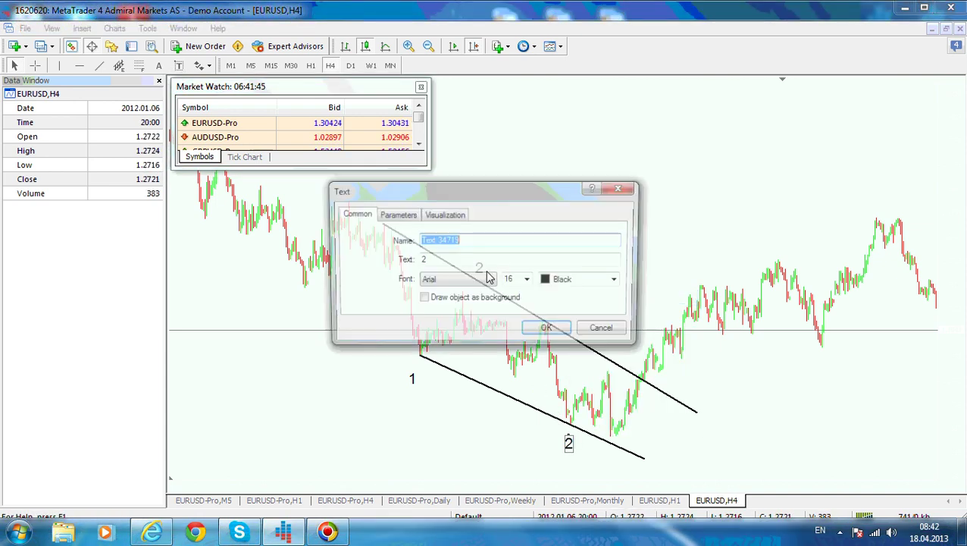
pyautogui.press('Tab')
pyautogui.write('3')
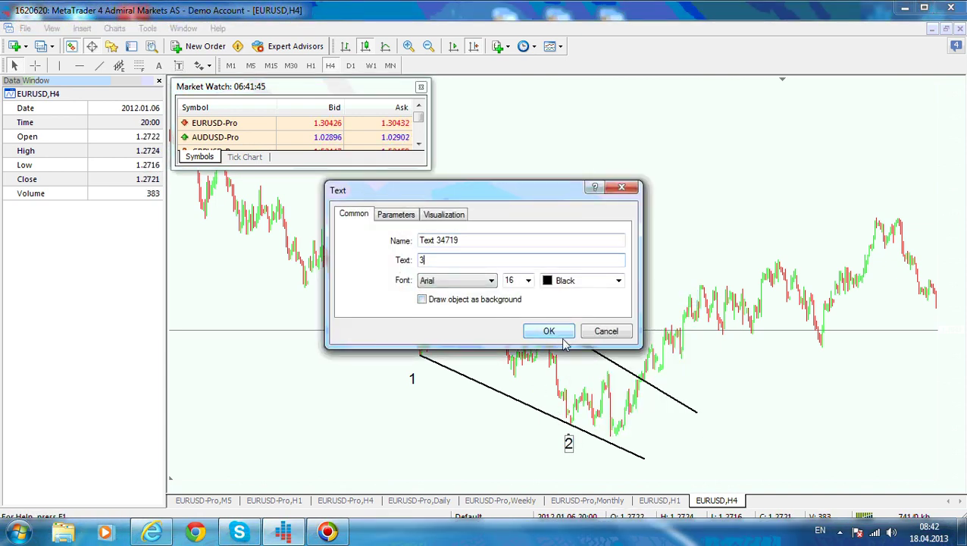
pyautogui.click(549, 330)
# Place a copy of label 3 above the mid-January rebound high at the upper trendline and change its text to "4".
pyautogui.moveTo(569, 445); pyautogui.dragTo(617, 358)
pyautogui.rightClick(617, 355)
pyautogui.click(650, 360)
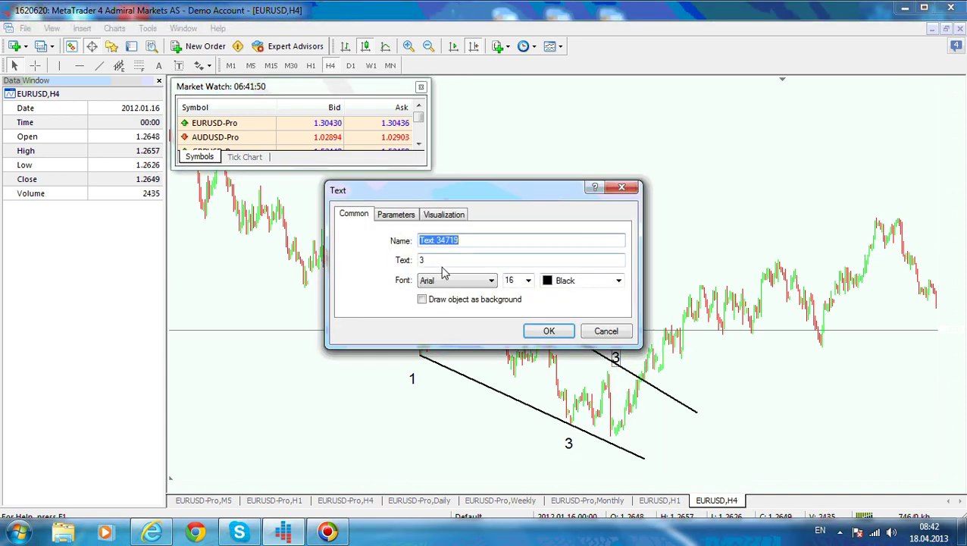
pyautogui.doubleClick(447, 261)
pyautogui.write('4')
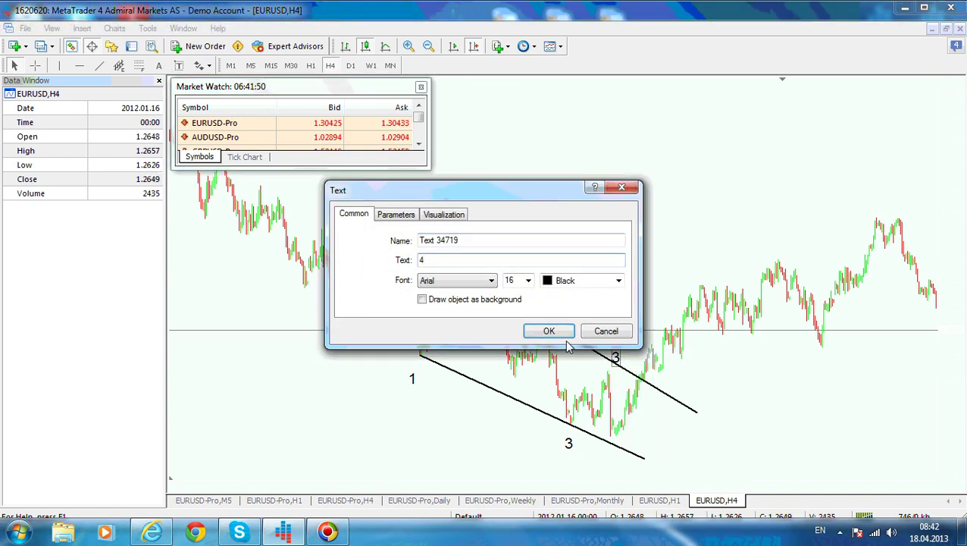
pyautogui.click(549, 331)
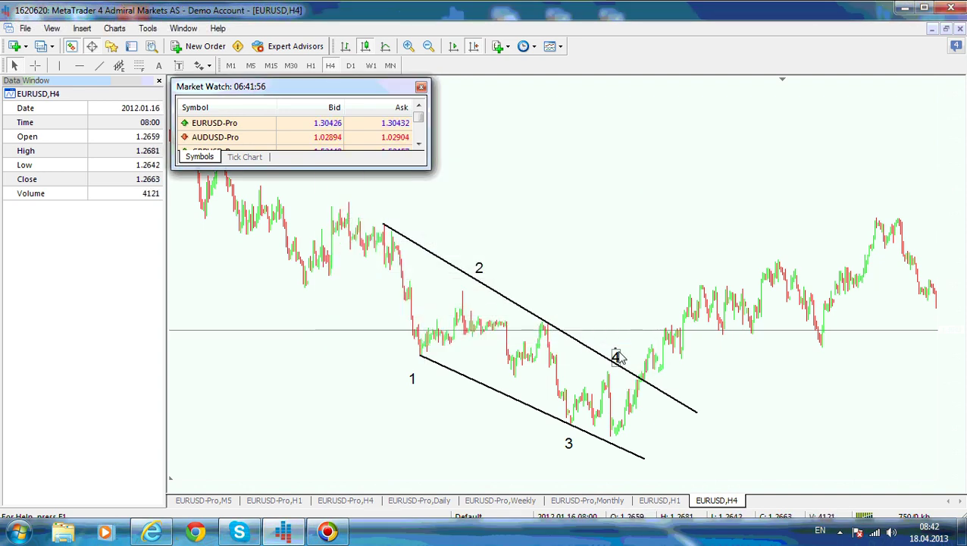
# Place a copy of label 4 below the final mid-January low under the lower trendline and change its text to "5".
pyautogui.moveTo(616, 356); pyautogui.dragTo(612, 455)
pyautogui.rightClick(614, 453)
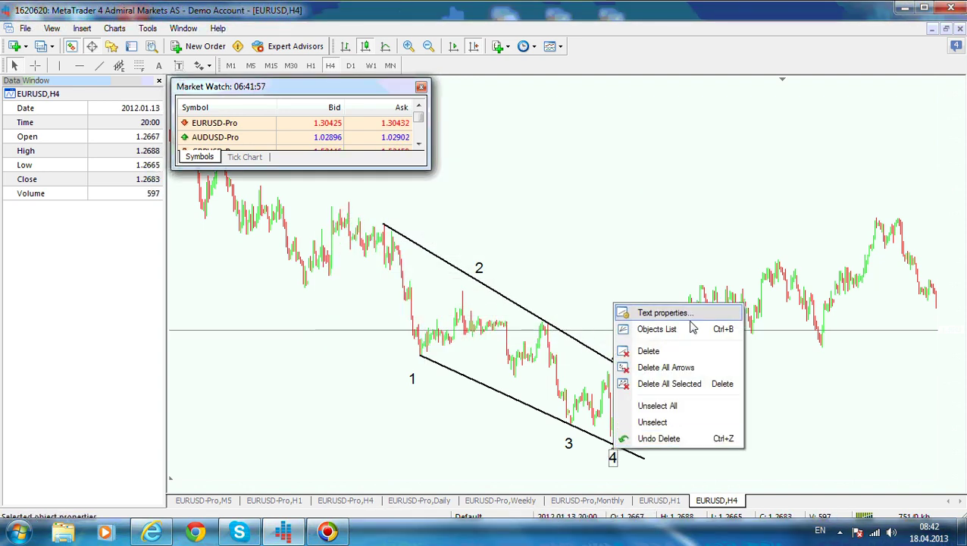
pyautogui.click(662, 313)
pyautogui.doubleClick(459, 260)
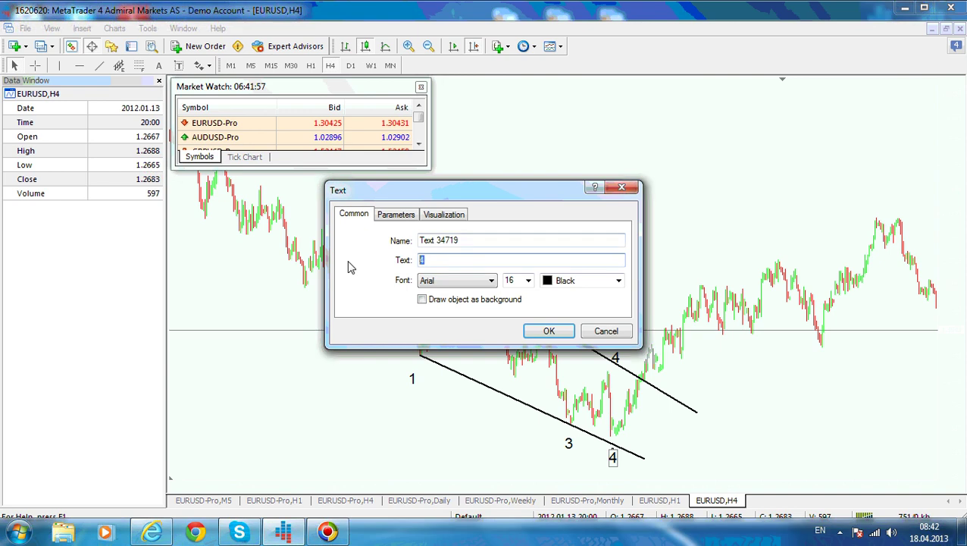
pyautogui.write('5')
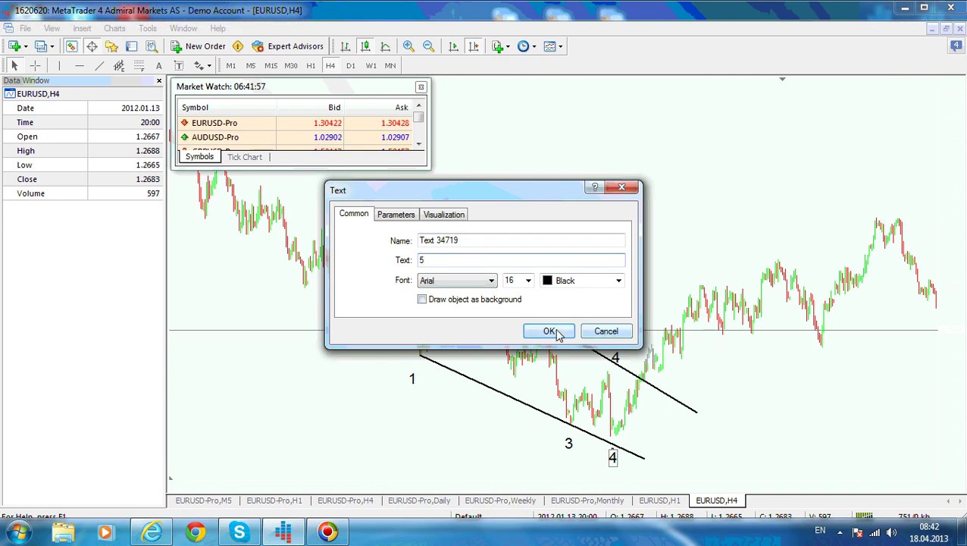
pyautogui.click(549, 331)
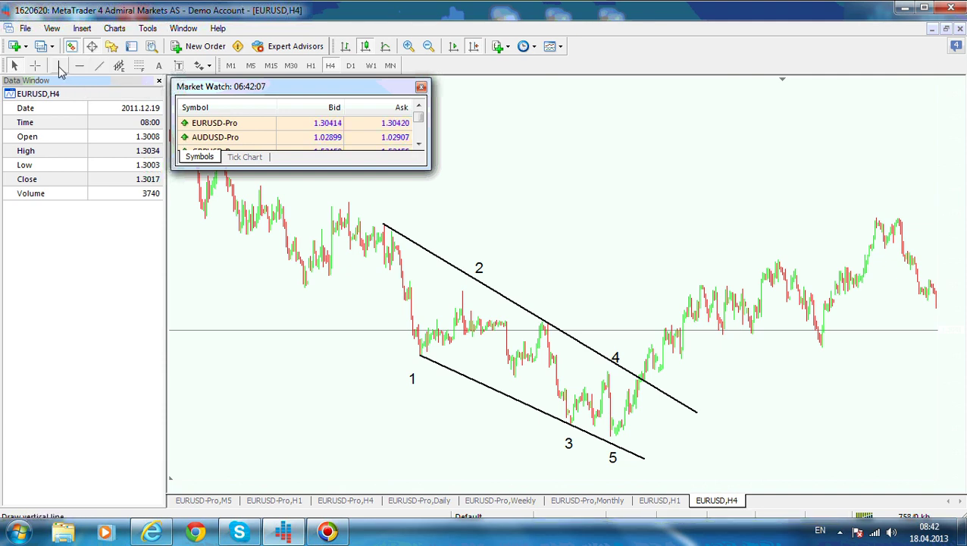
# Add vertical lines at 2011.12.02 12:00 and 2012.01.13 16:00, and shade the wedge between them with a rectangle.
pyautogui.click(350, 243)
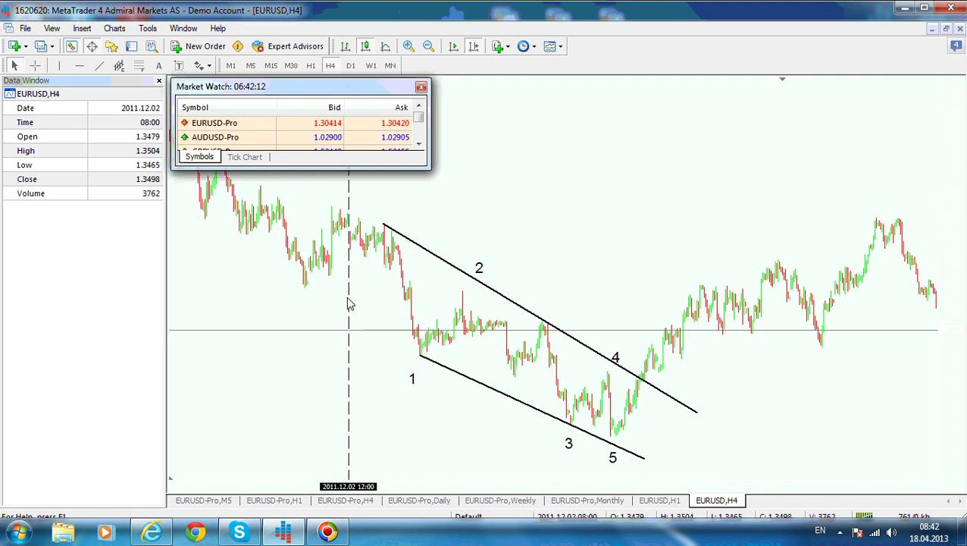
pyautogui.moveTo(350, 303); pyautogui.dragTo(615, 360)
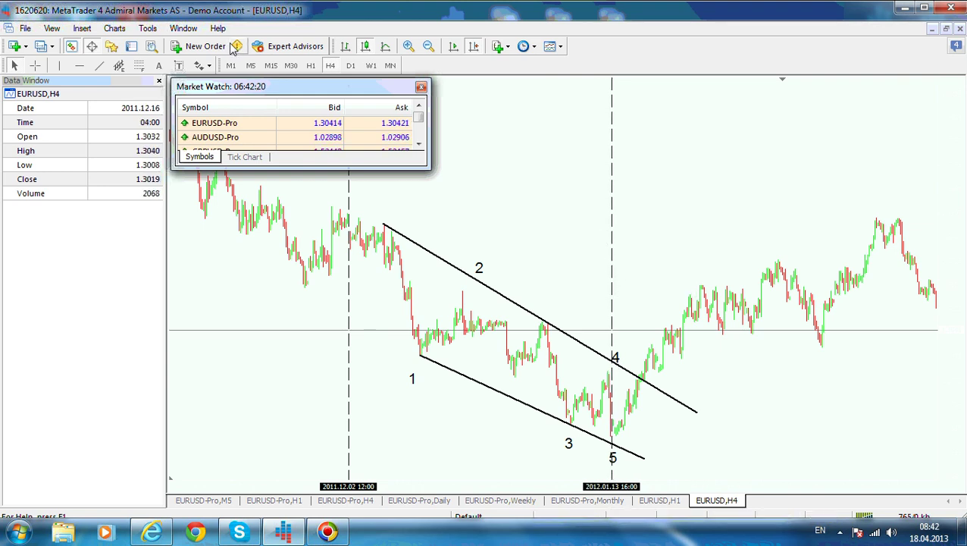
pyautogui.click(79, 30)
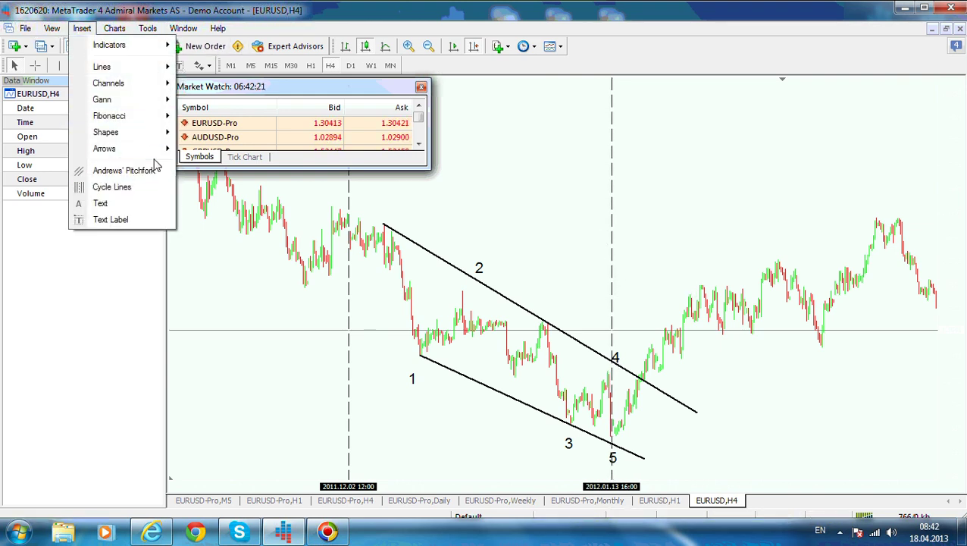
pyautogui.moveTo(146, 132)
pyautogui.click(214, 132)
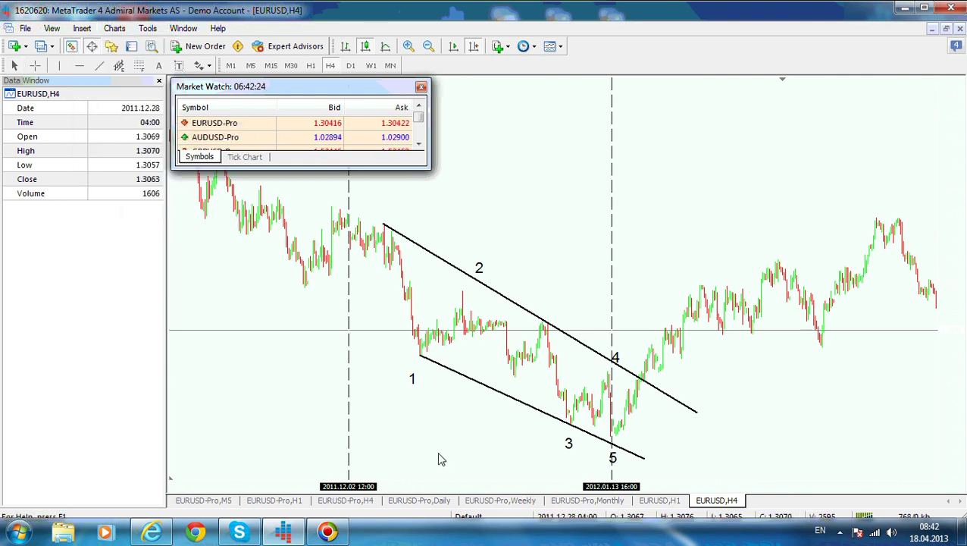
pyautogui.moveTo(350, 461); pyautogui.dragTo(613, 212)
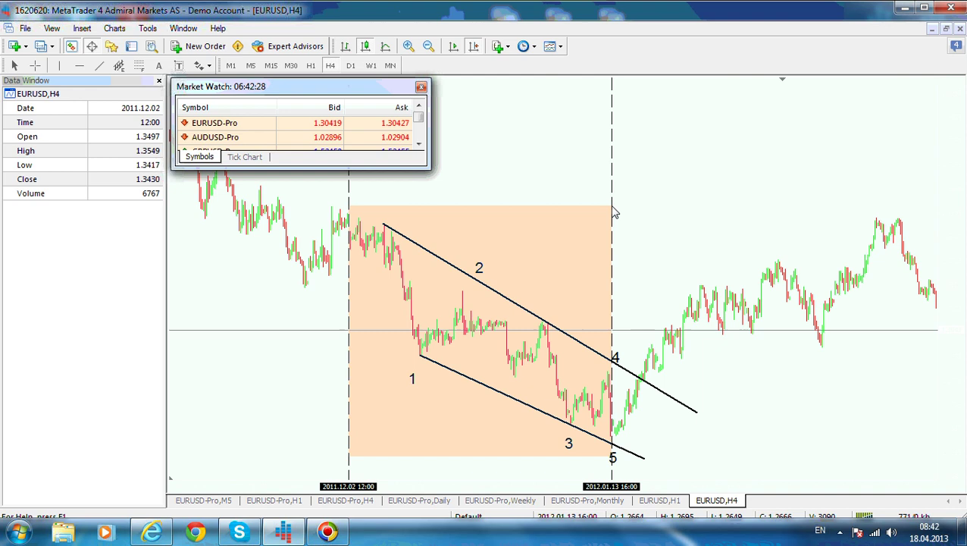
# Add the text "falling wedge" along the upper edge of the shaded rectangle.
pyautogui.click(159, 66)
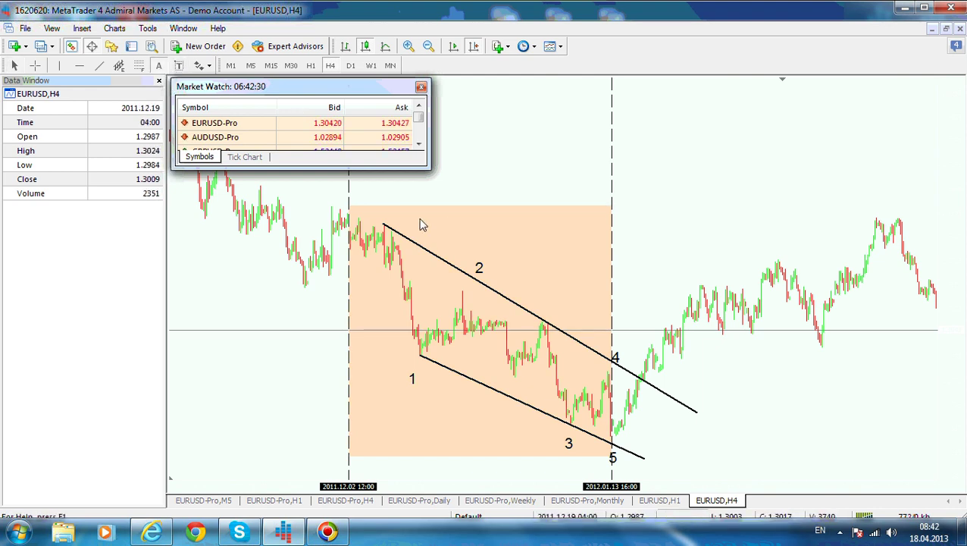
pyautogui.click(511, 242)
pyautogui.press('Tab')
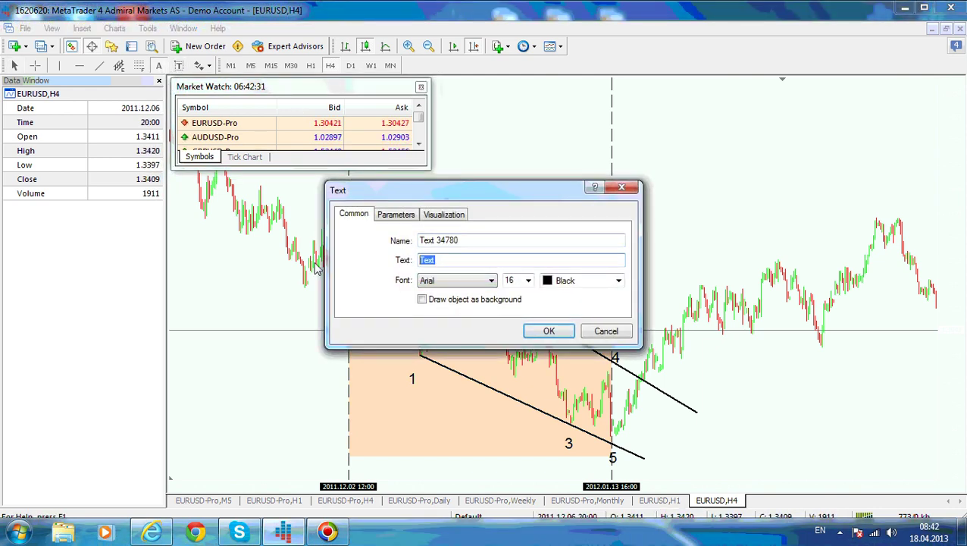
pyautogui.write('falling wedge')
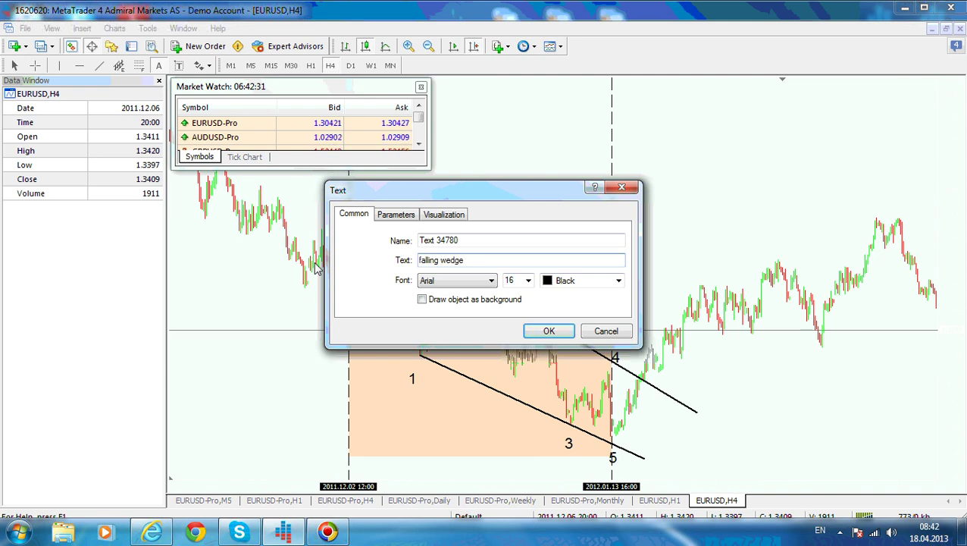
pyautogui.click(549, 331)
# Place a copy of the wedge caption after the second vertical line, just beyond the upper trendline, reading "falling wedges are rising".
pyautogui.doubleClick(367, 216)
pyautogui.moveTo(367, 216); pyautogui.dragTo(729, 360)
pyautogui.rightClick(761, 362)
pyautogui.click(811, 366)
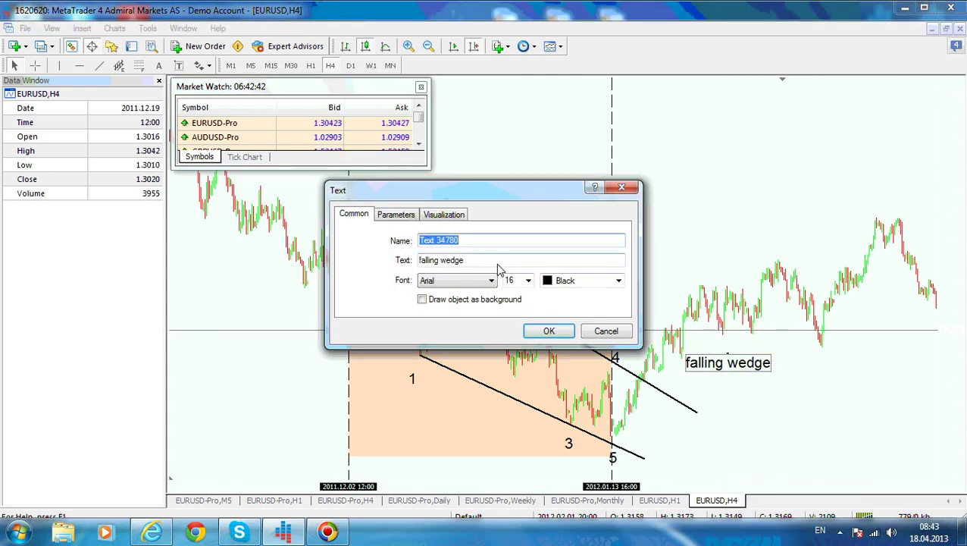
pyautogui.press('Tab')
pyautogui.write('fal')
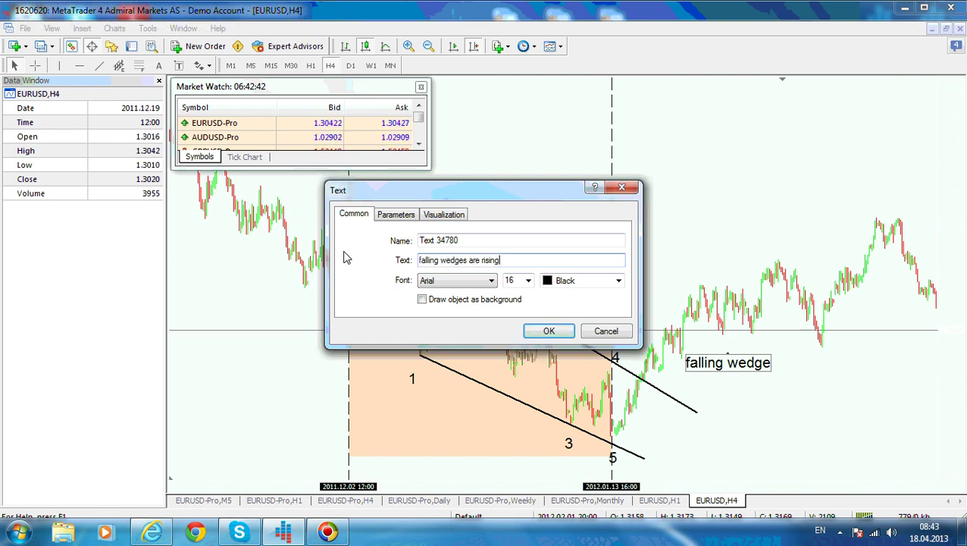
pyautogui.write('ling wedges are rising')
pyautogui.click(548, 332)
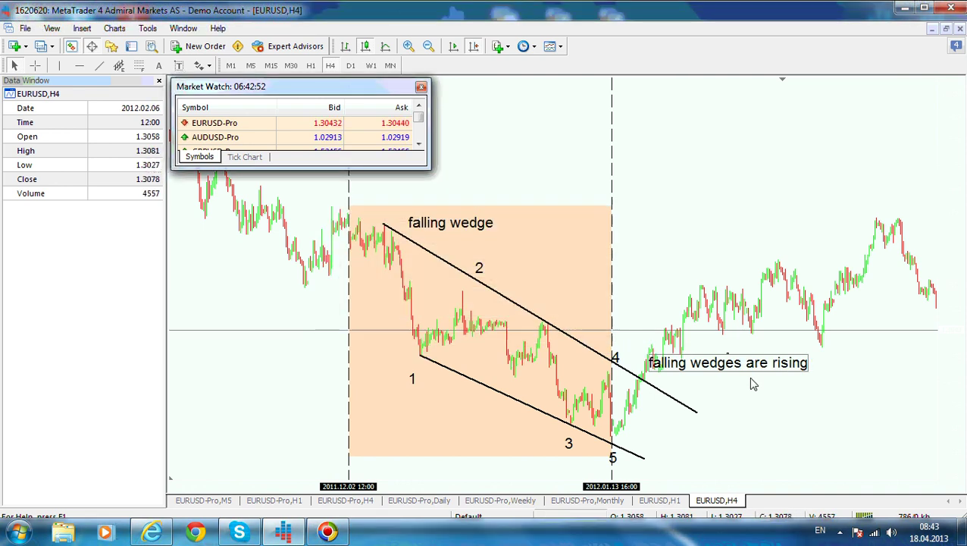
pyautogui.click(759, 390)
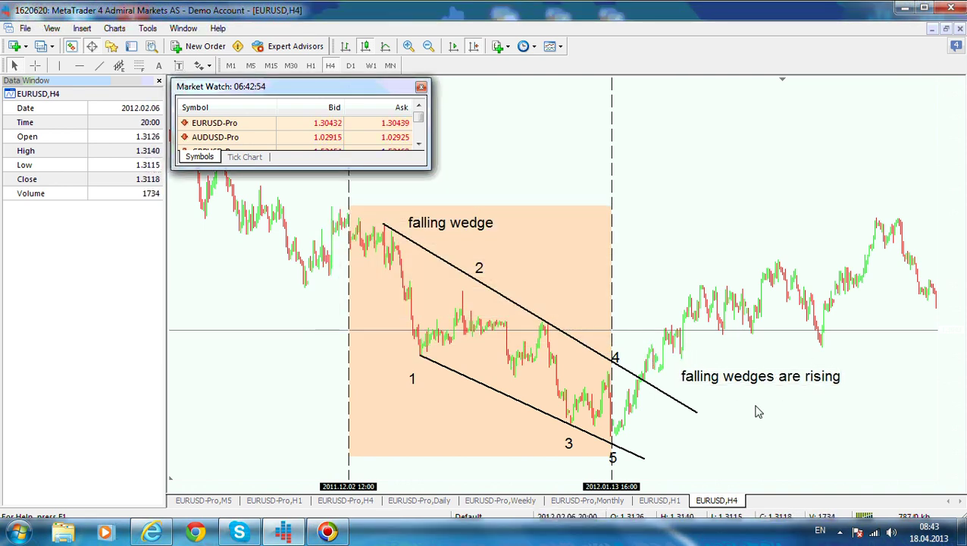